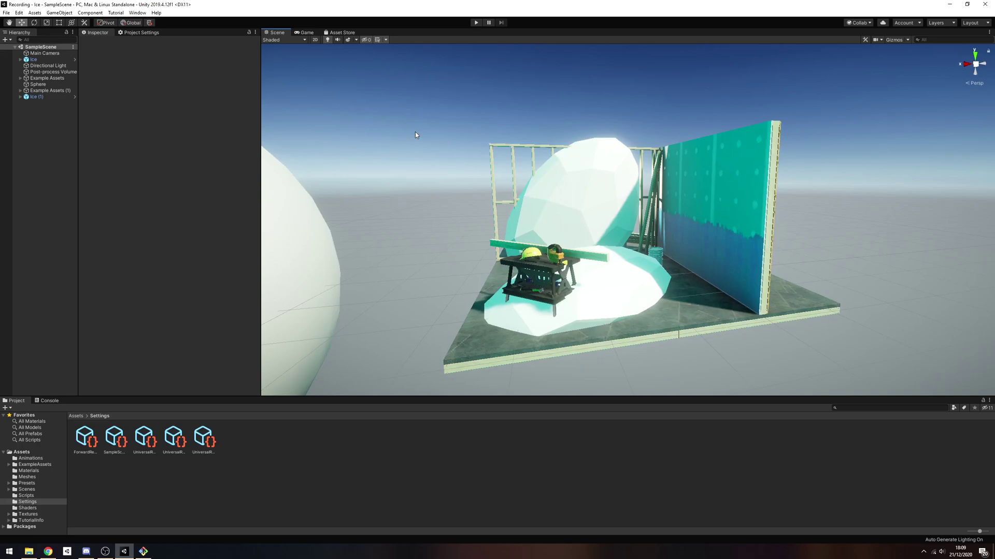
- Select the active UniversalRP-HighQuality render pipeline asset from the Graphics settings
click(145, 34)
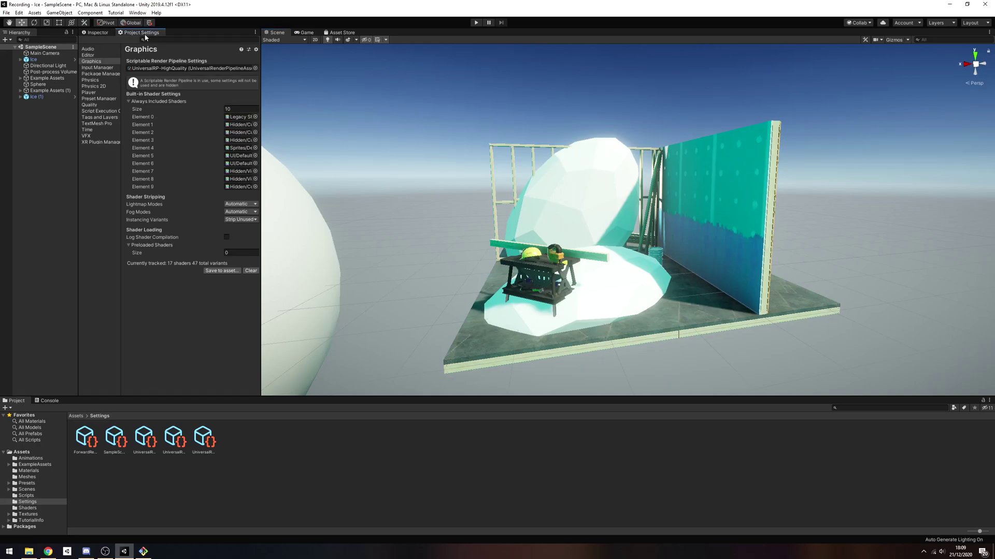
click(90, 62)
click(154, 69)
click(144, 437)
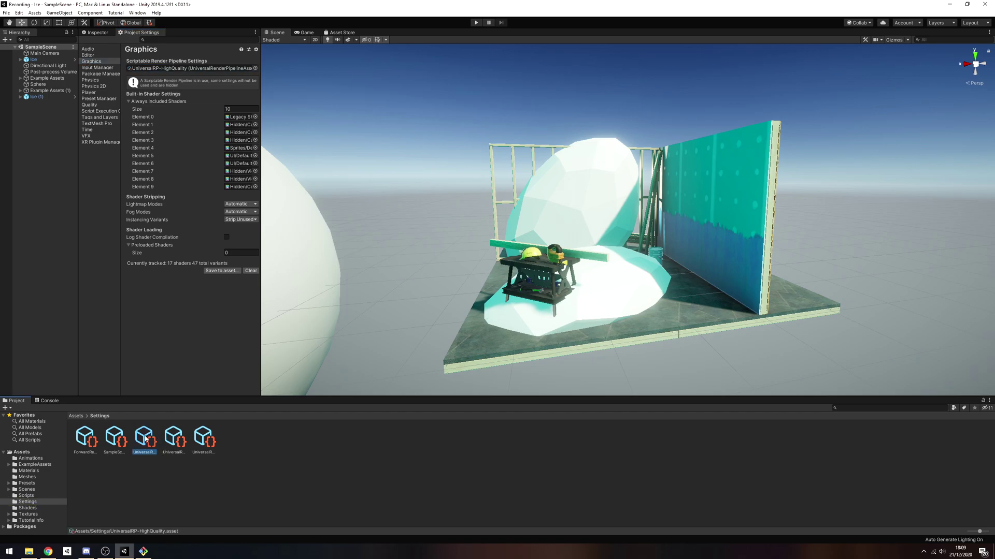
click(97, 33)
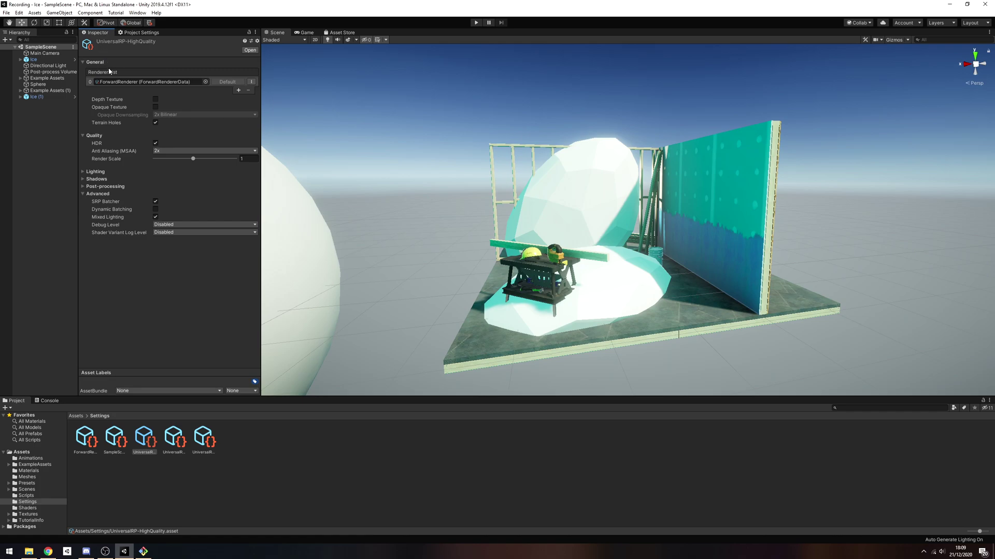
- Enable Opaque Texture on the pipeline asset, check the Main Camera, and open the Shaders folder
click(156, 107)
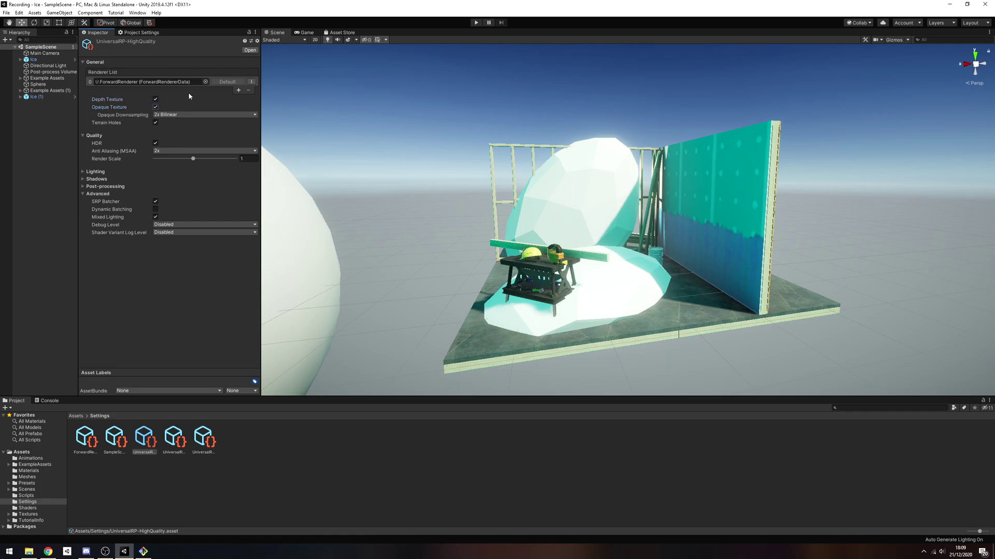
click(45, 52)
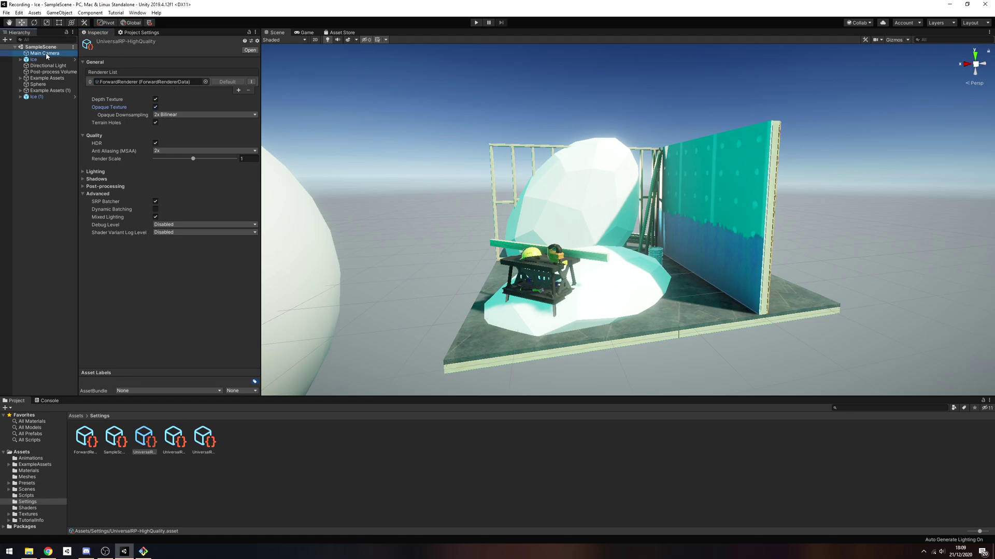
click(398, 163)
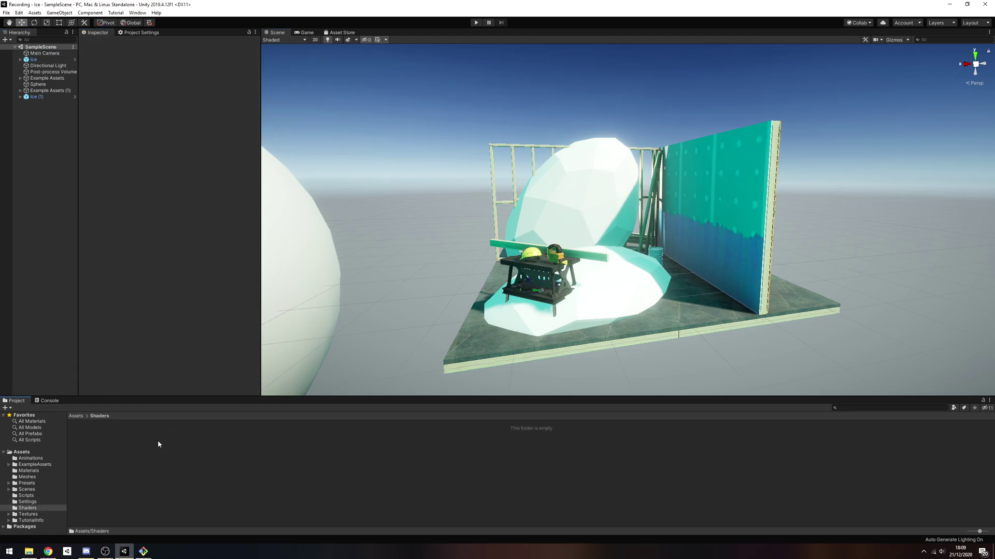
- Create a new PBR shader graph asset in the Shaders folder and rename it Ice
right_click(158, 444)
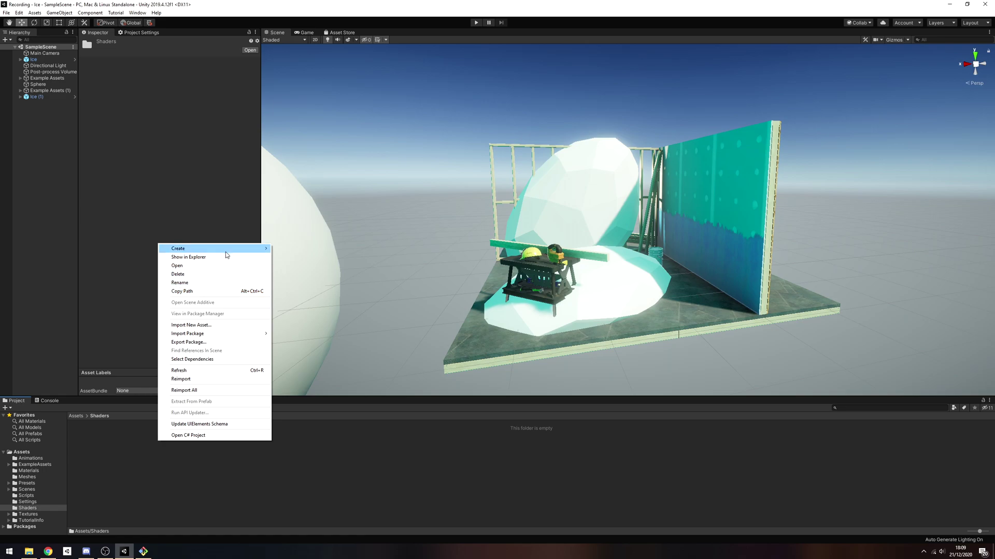
mouse_move(225, 249)
mouse_move(303, 247)
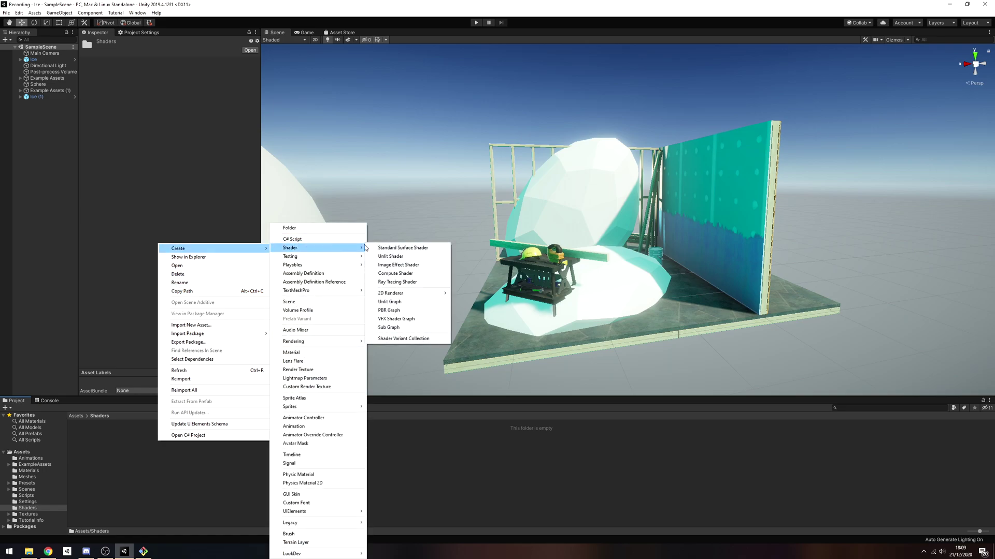
click(400, 303)
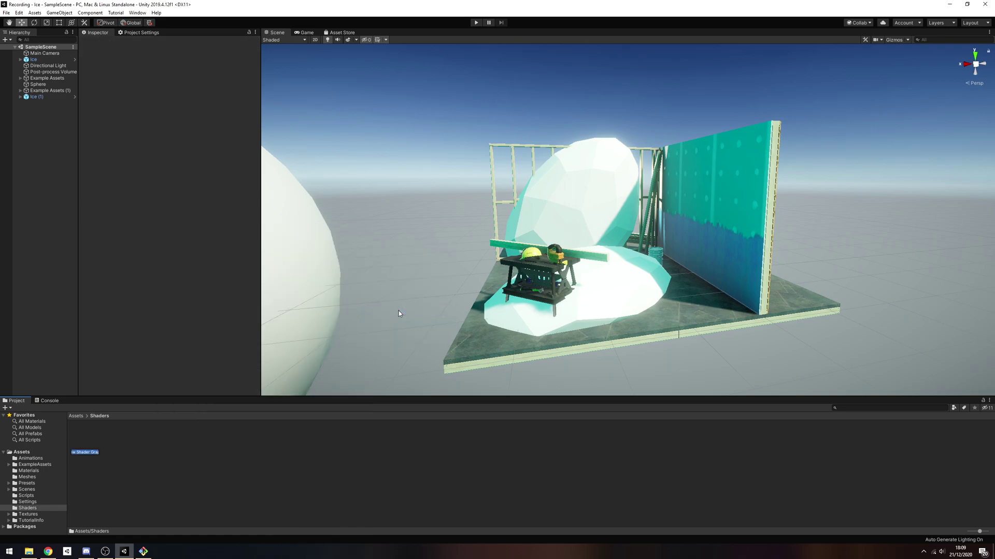
key(BackSpace)
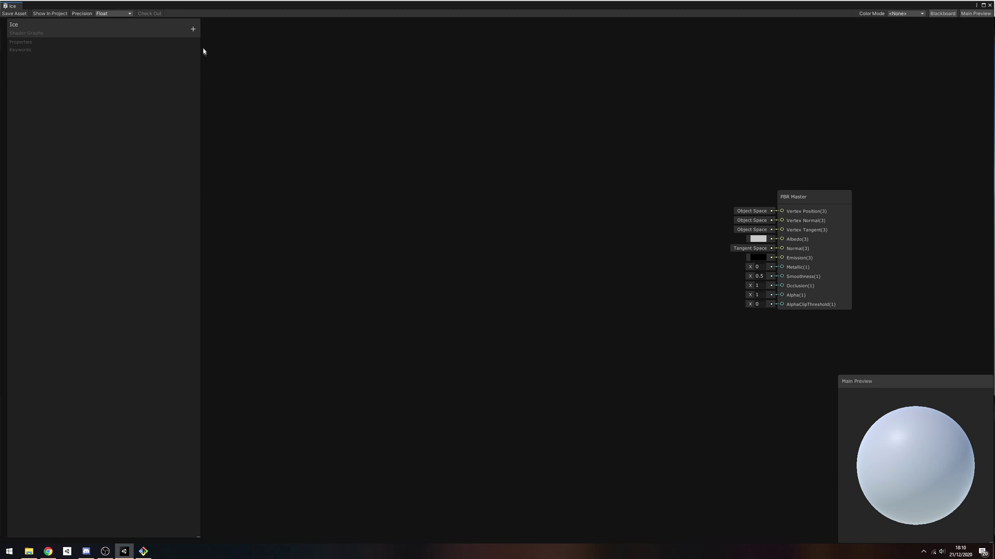
- Add a Texture2D property 'Ice Normals' with reference _IceNormals and Bump mode
click(193, 29)
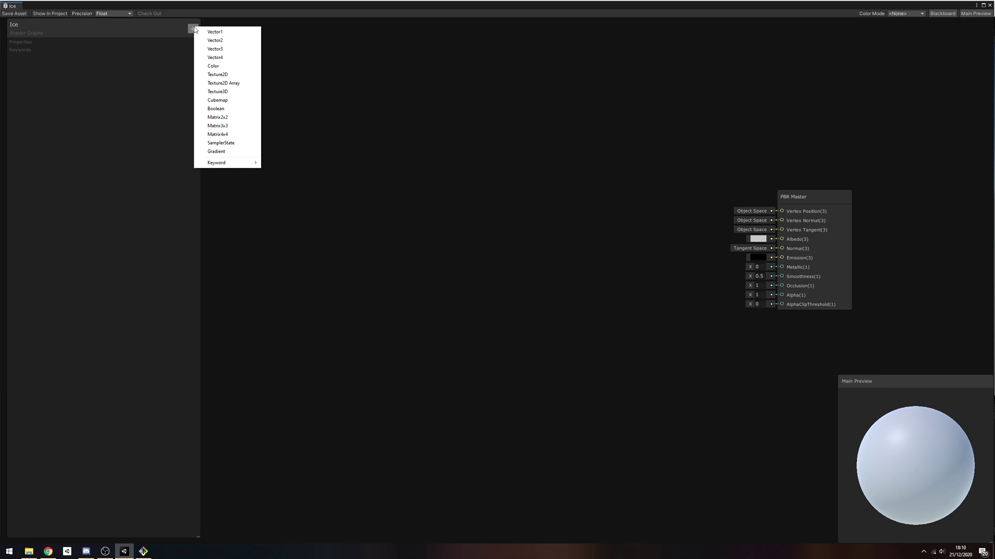
click(216, 74)
text(Ice Normals)
key(Return)
click(181, 69)
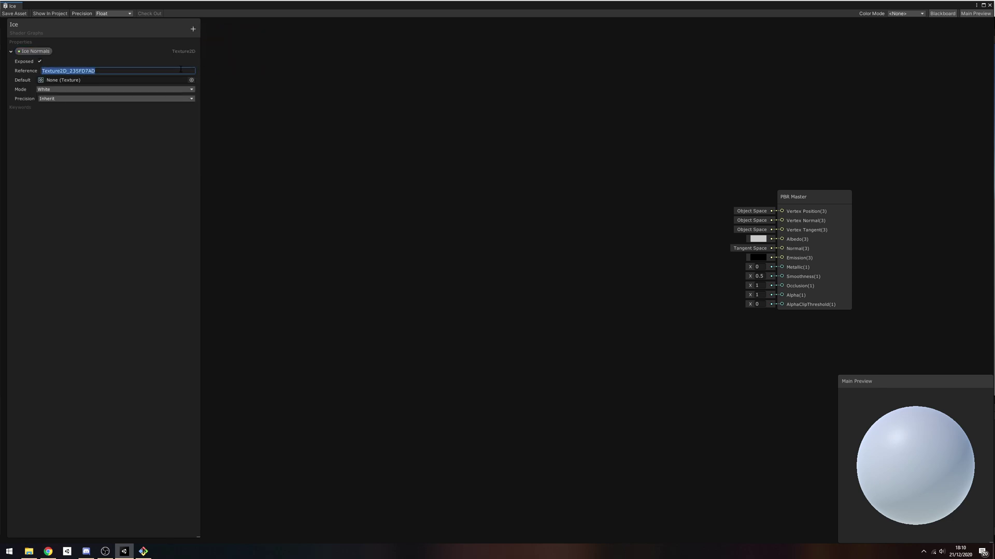
key(BackSpace)
text(_IceNormals)
click(62, 89)
click(64, 123)
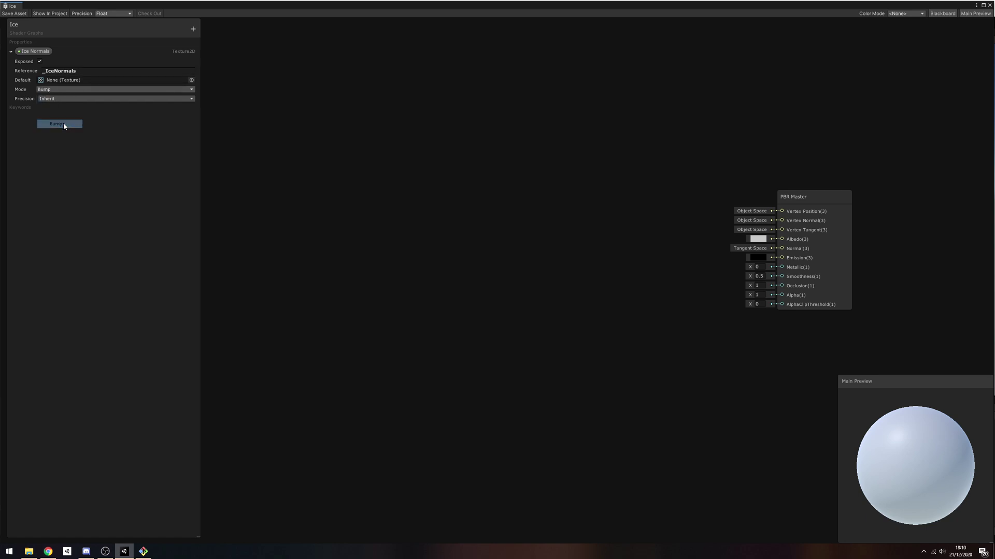
- Add a Vector2 property 'Ice Tiling' with reference _IceTiling and default 1, 1
click(193, 28)
click(213, 44)
text(Ic)
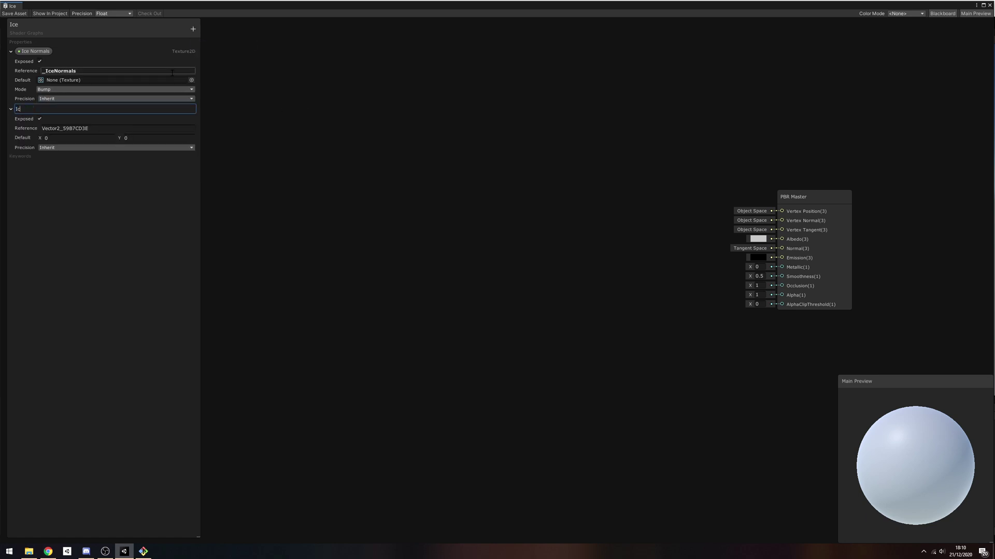
text(e Tiling)
key(Return)
click(101, 128)
text(_)
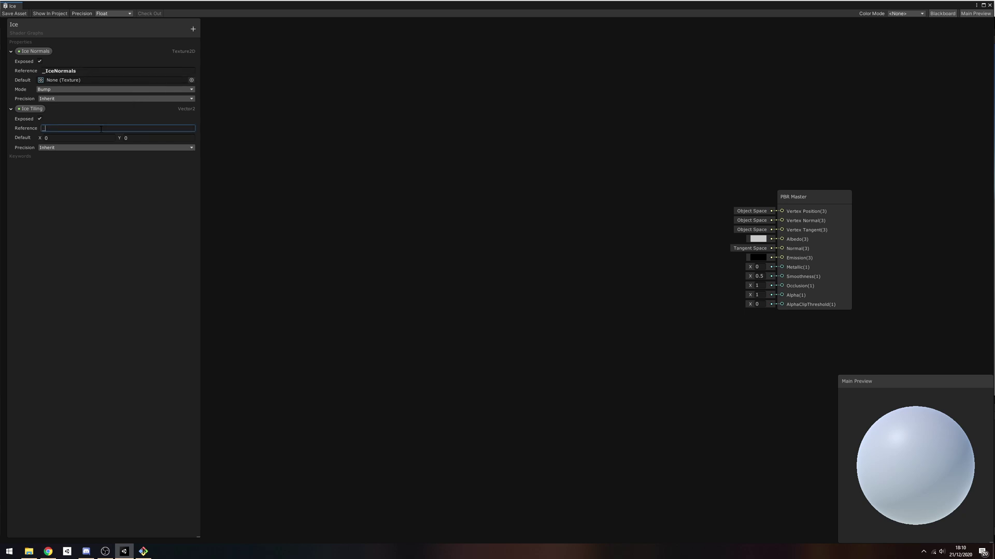
text(IceTiling)
click(97, 138)
text(1)
key(Tab)
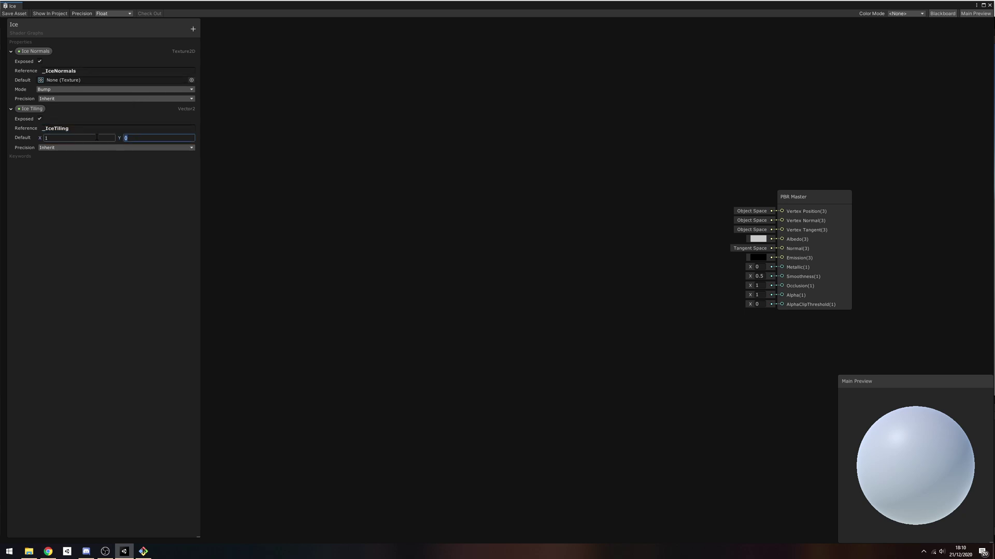
text(1)
click(454, 230)
- Place Ice Normals on the canvas and feed it into a Normal From Texture node
drag(45, 51, 394, 275)
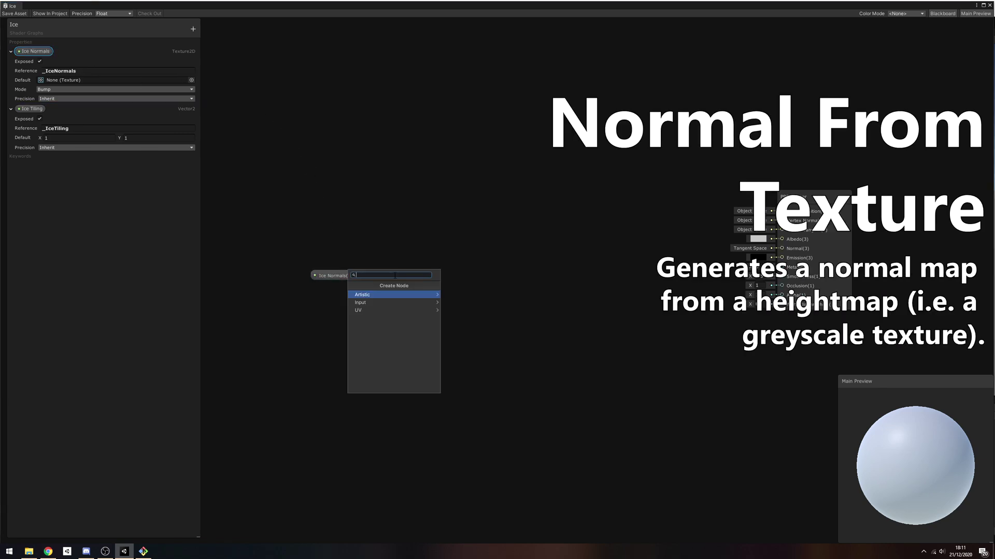
text(normals)
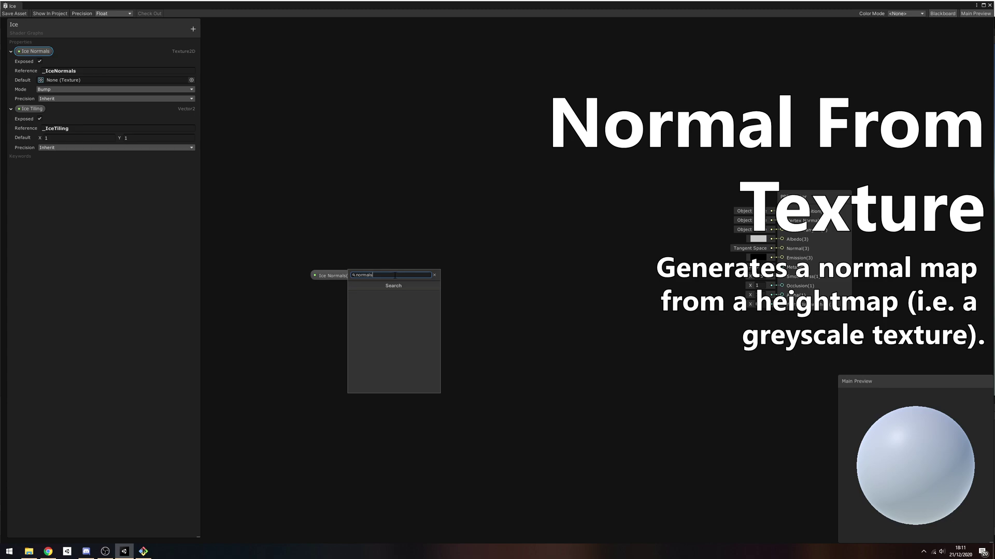
key(BackSpace)
click(401, 295)
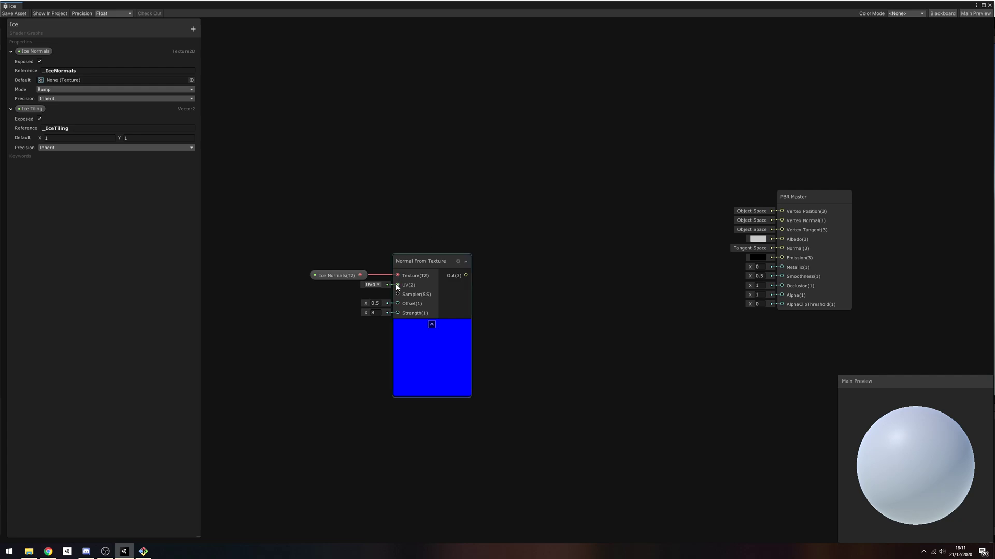
- Drive the normal map UVs with a Tiling And Offset node fed by Ice Tiling
drag(398, 285, 311, 330)
text(tiling)
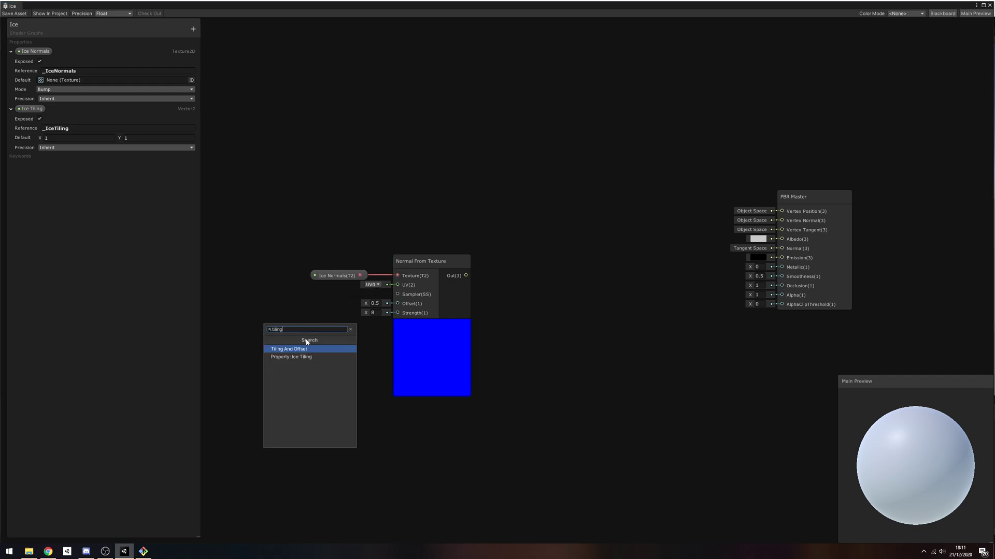
click(306, 348)
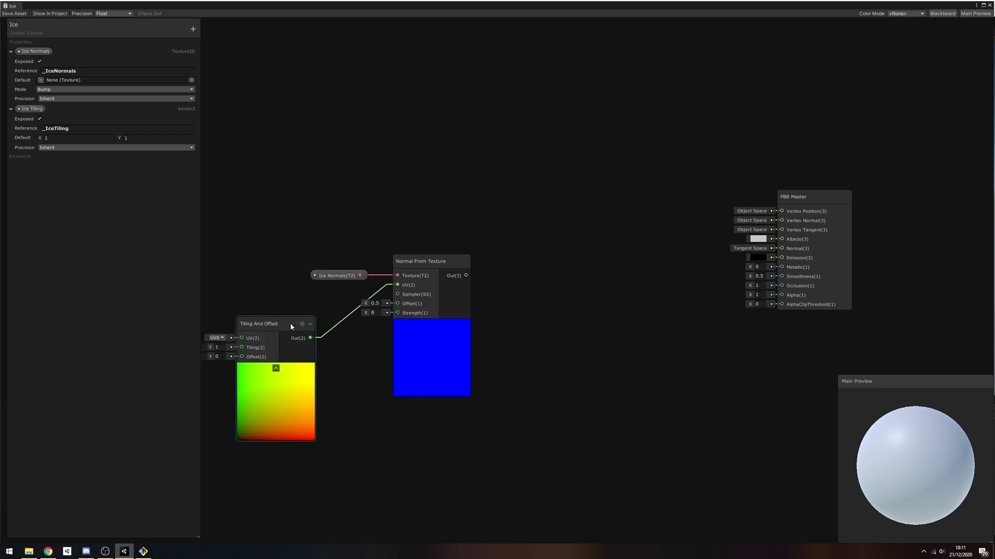
drag(290, 324, 314, 294)
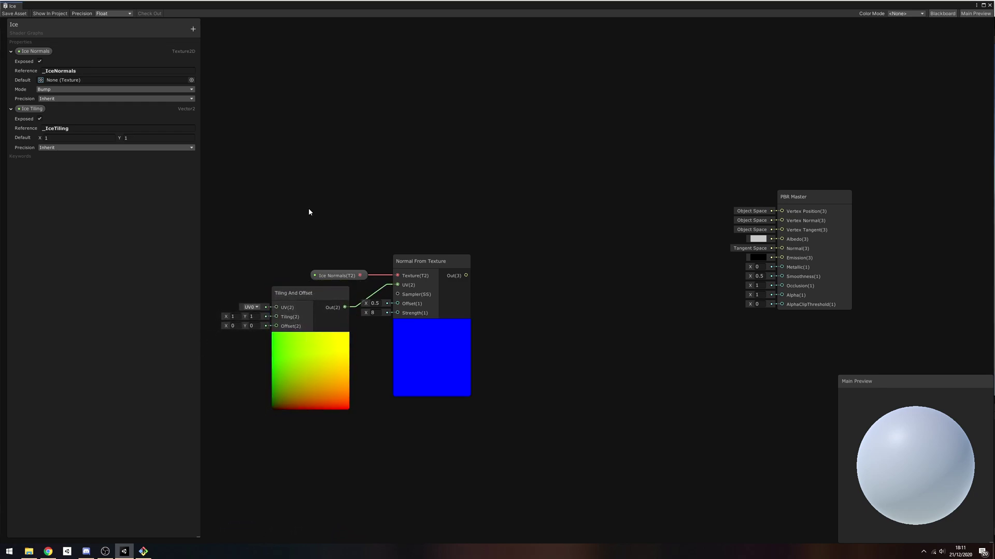
middle_drag(308, 207, 461, 164)
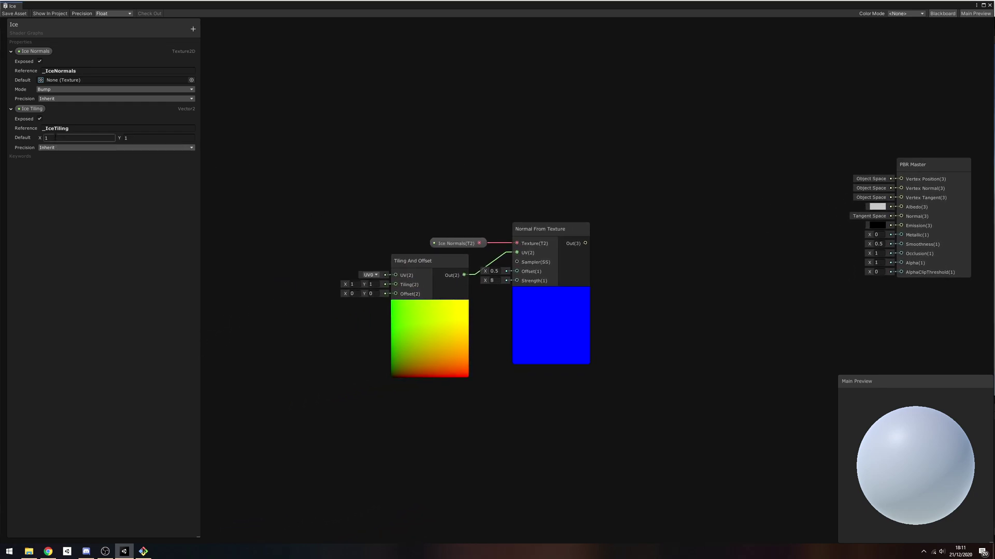
drag(31, 109, 395, 285)
drag(301, 302, 312, 285)
click(329, 207)
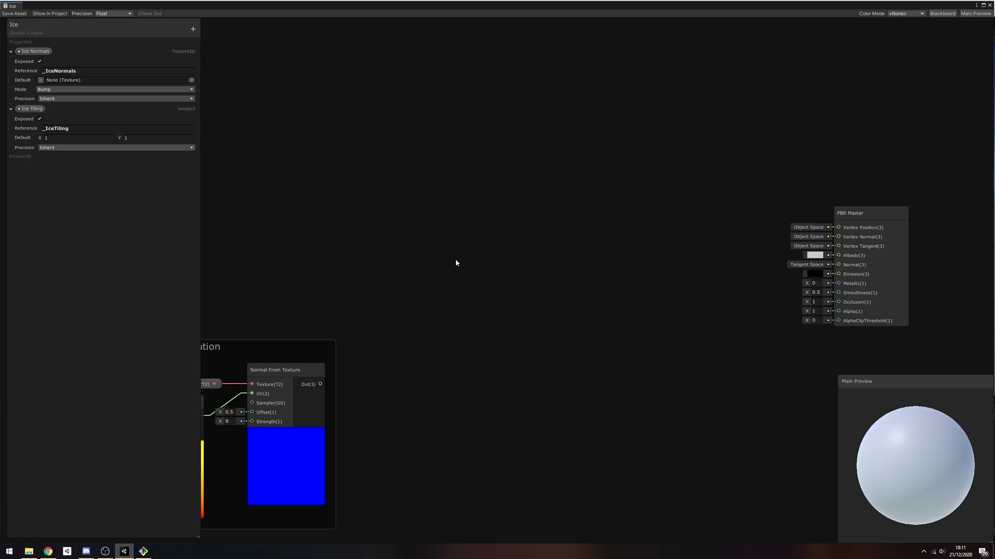
- Add a Vector1 property 'Refract Strength' with reference _RefractStrength in Slider mode
click(193, 29)
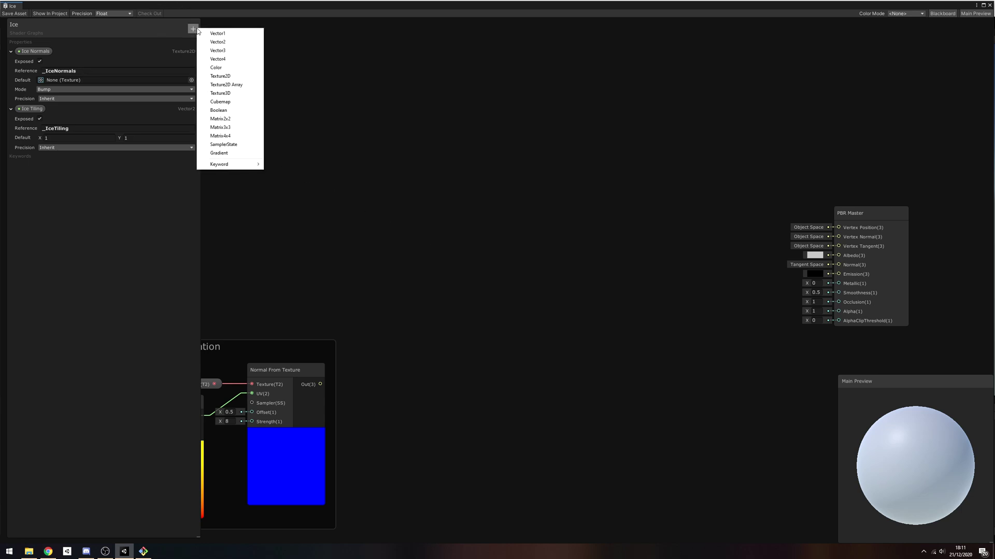
click(214, 34)
text(Refract Strength)
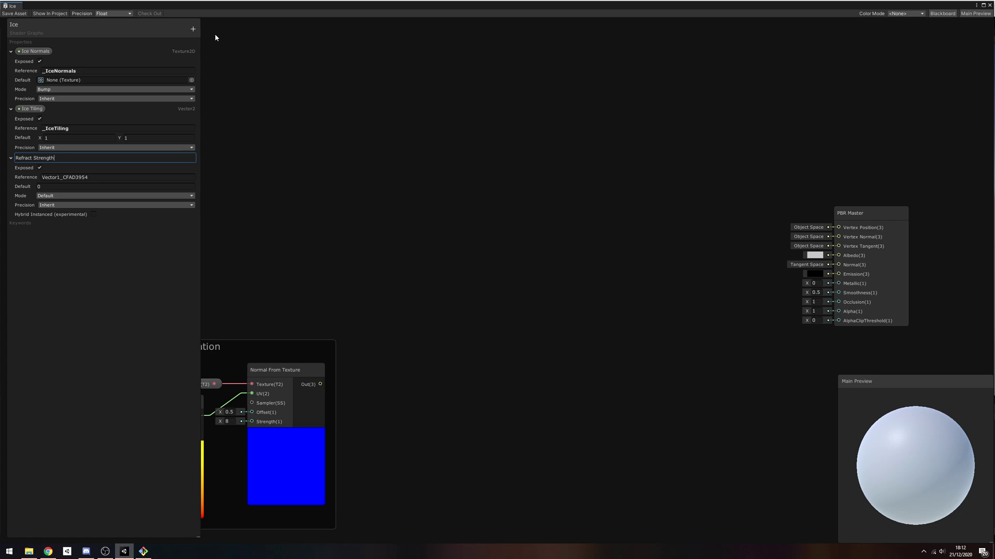
key(Return)
click(107, 178)
text(_RefractStrength)
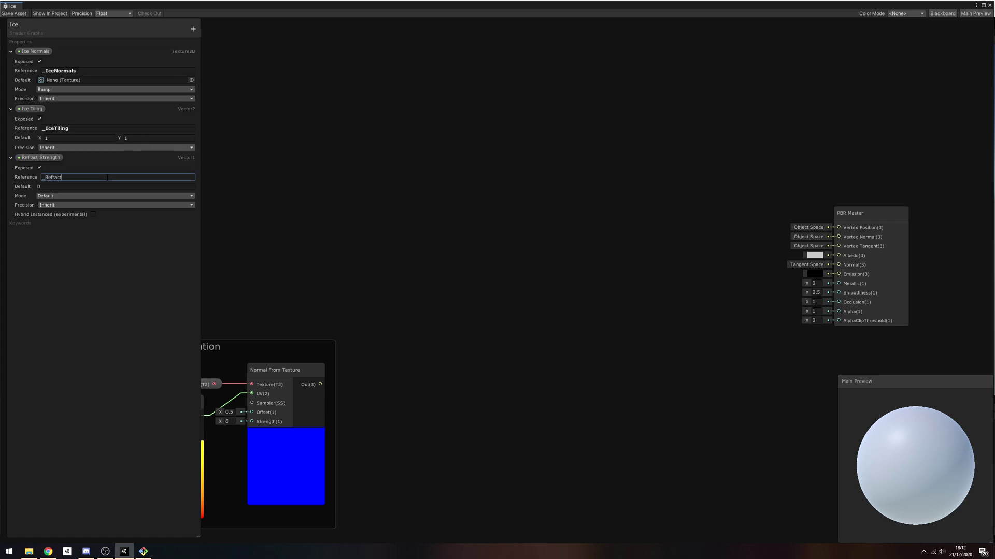
click(57, 196)
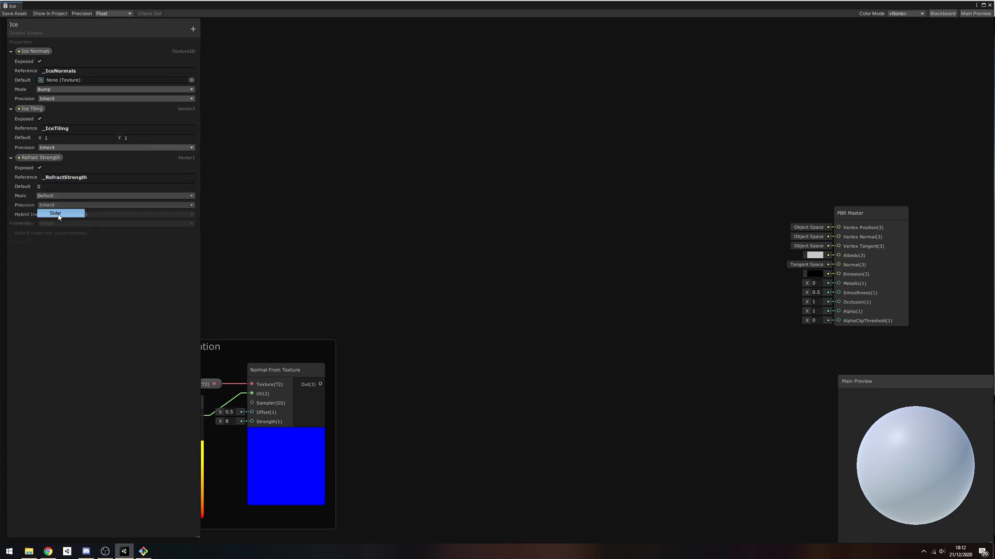
click(57, 212)
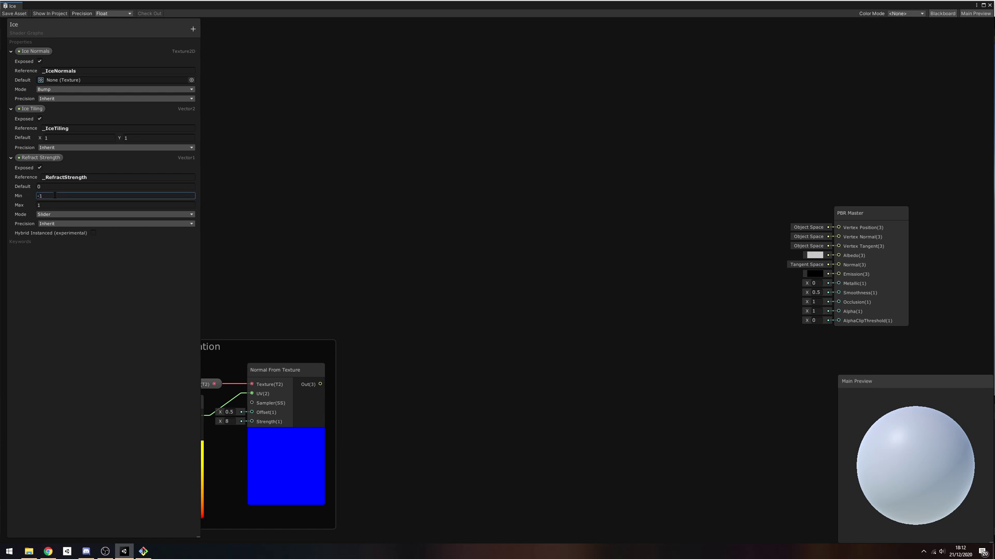
- Add a Scene Color node to the graph
right_click(537, 266)
click(549, 267)
text(scene)
click(519, 284)
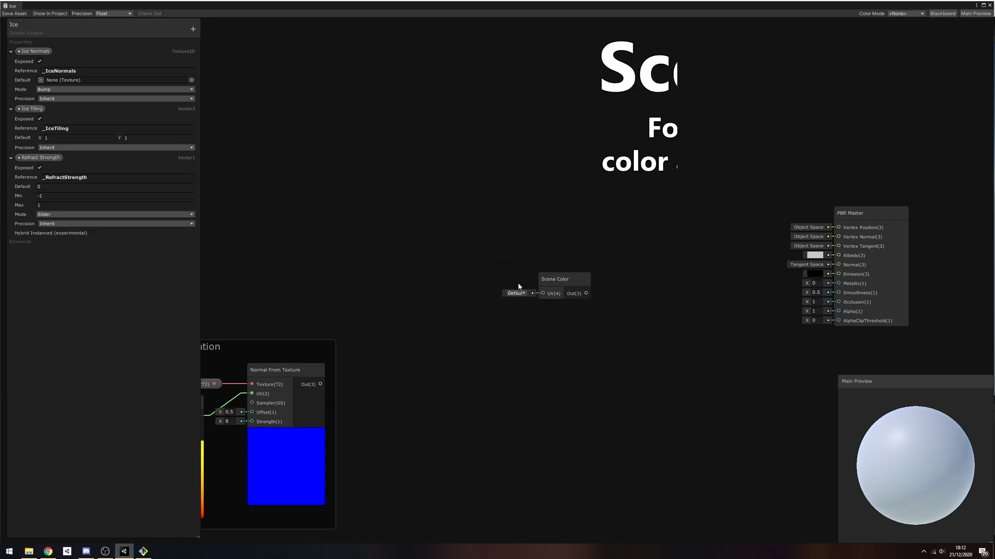
drag(568, 282, 628, 286)
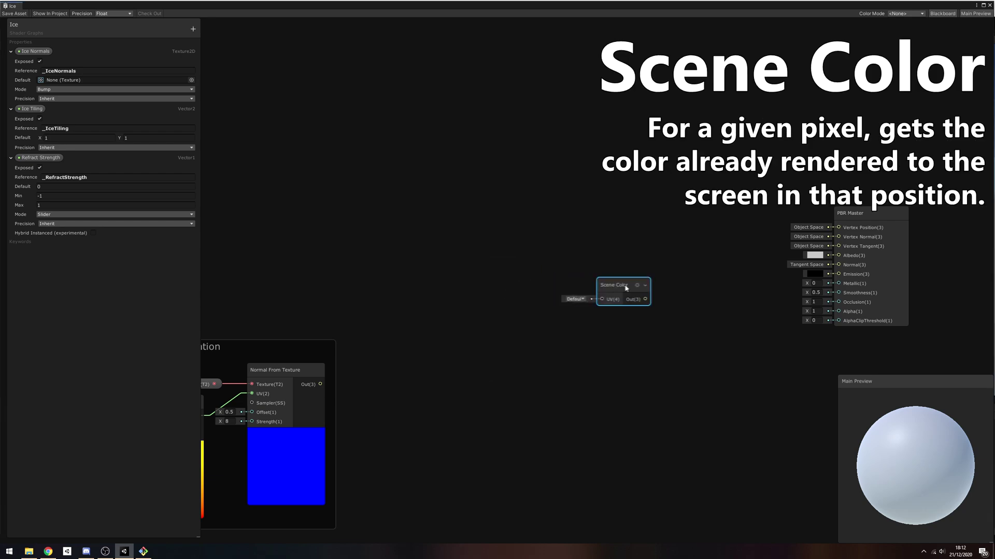
- Add Screen Position and an Add node, wiring the Add output into Scene Color's UV
right_click(370, 247)
click(382, 249)
text(screen)
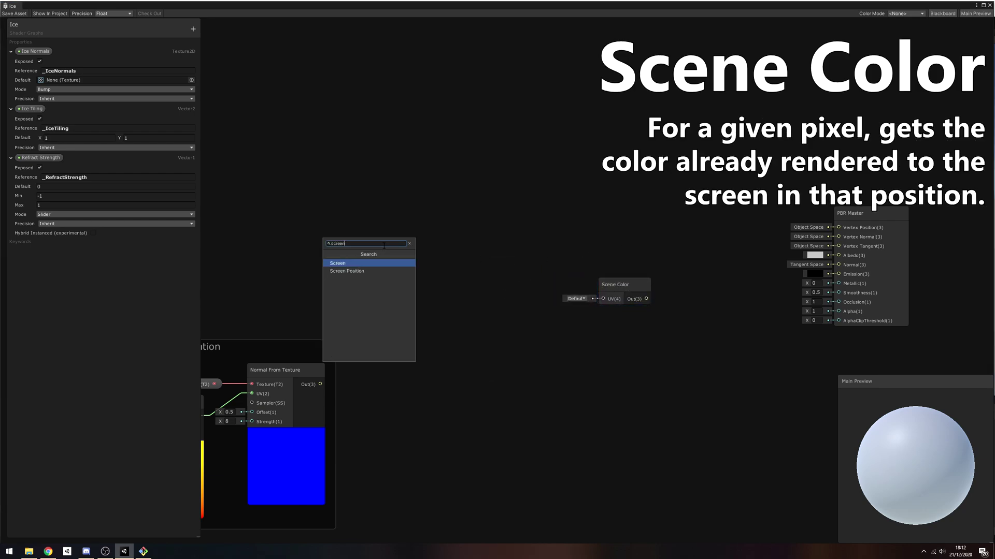
text( po)
key(Return)
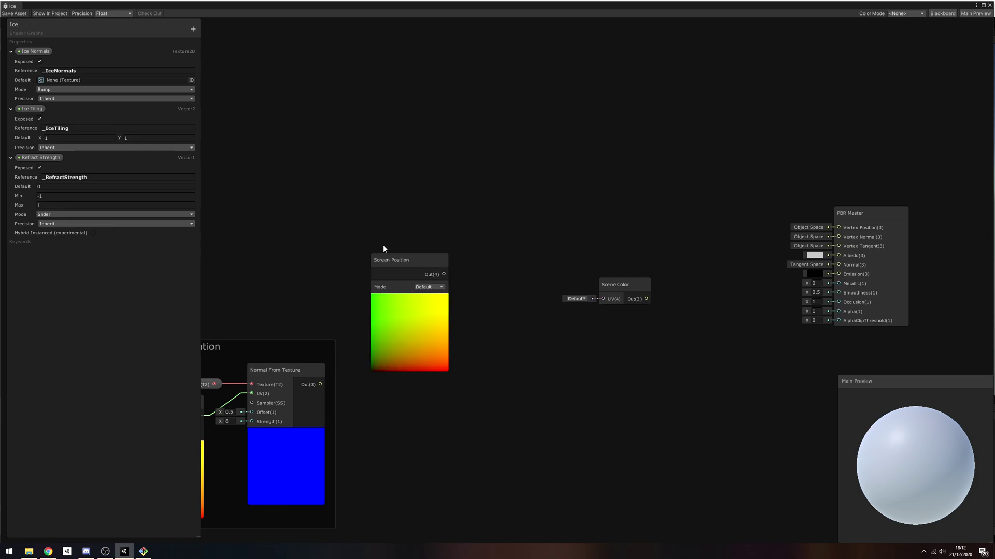
drag(409, 269, 477, 277)
click(399, 279)
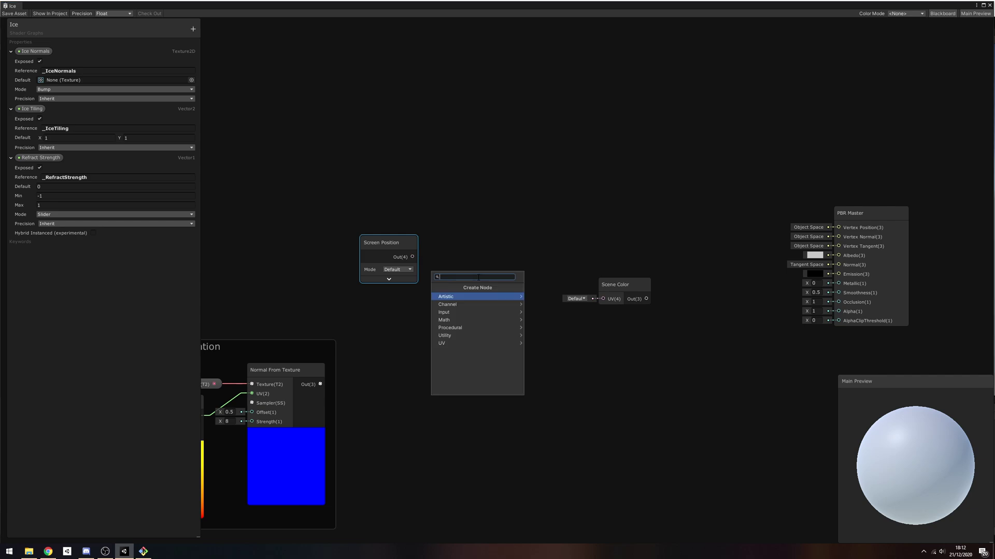
text(add)
key(Return)
drag(546, 285, 602, 299)
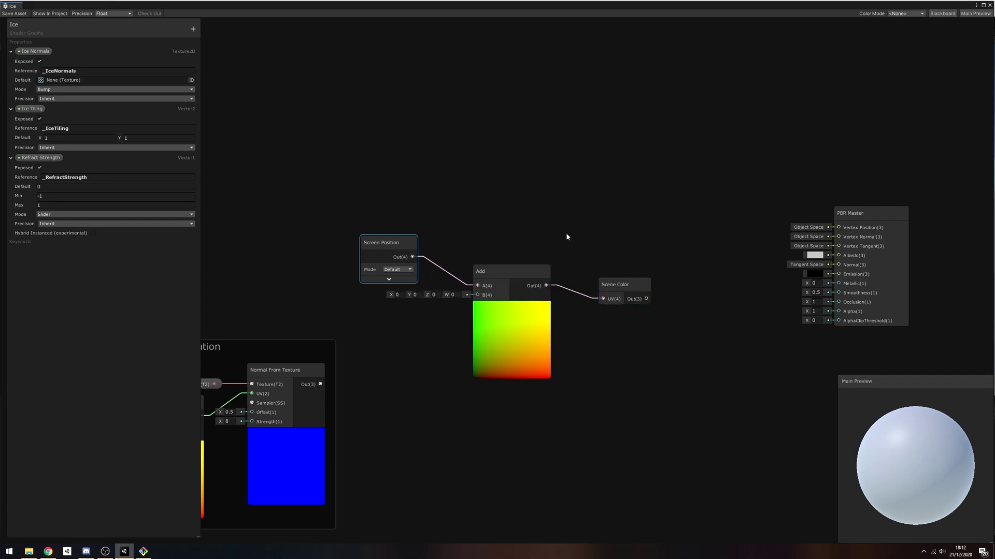
- Multiply the normals by Refract Strength into Add B, and connect Scene Color to Albedo
drag(321, 385, 386, 324)
text(multipl)
key(Return)
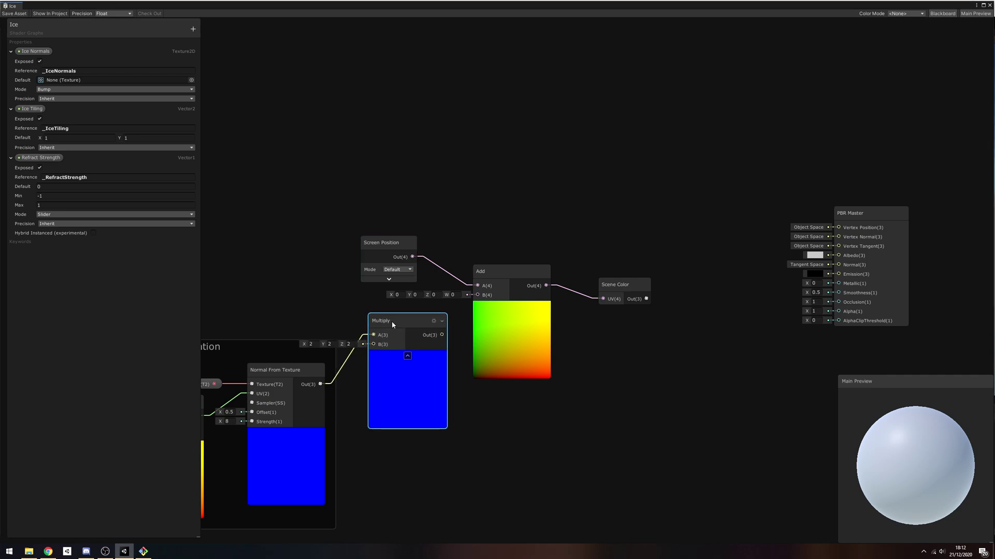
click(385, 447)
drag(386, 447, 373, 345)
click(408, 356)
drag(414, 447, 393, 369)
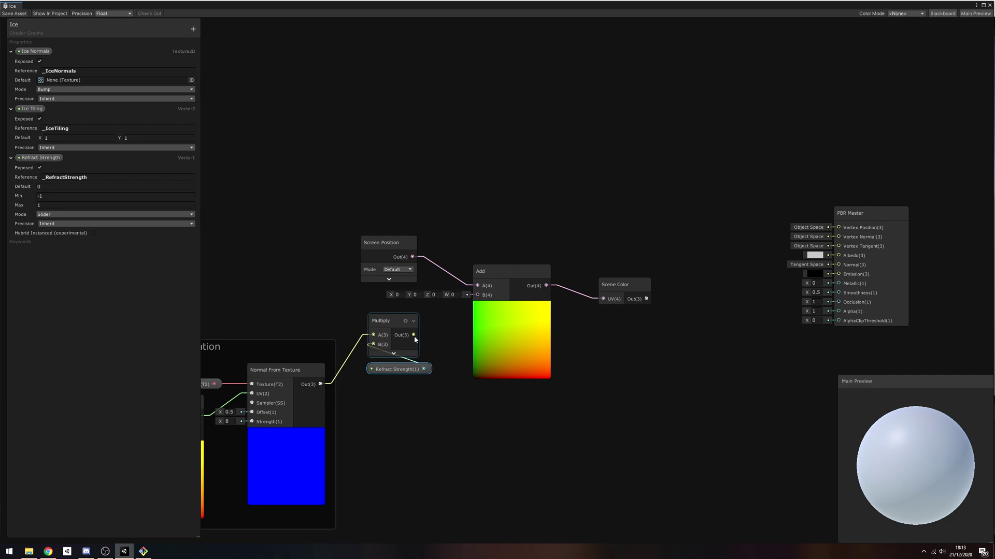
drag(413, 335, 477, 295)
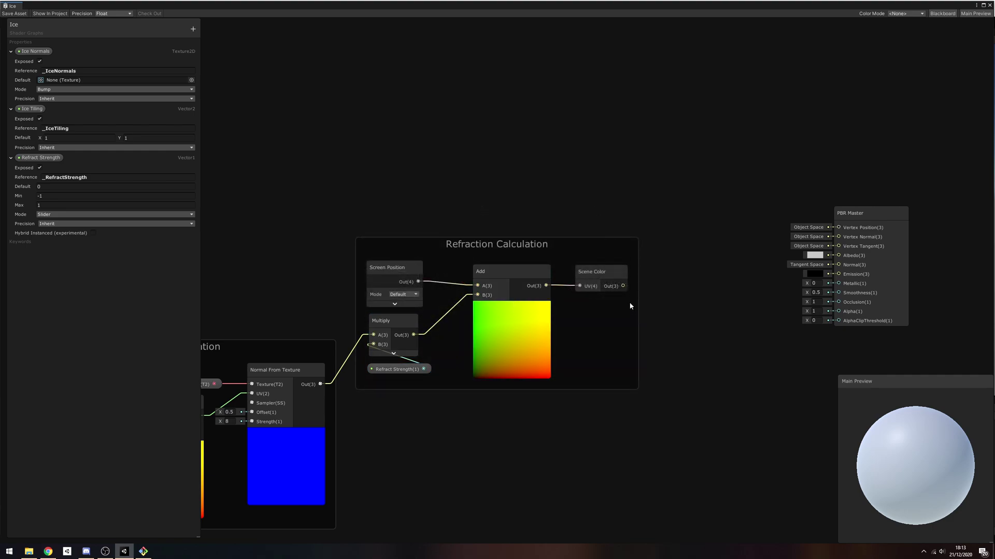
drag(623, 286, 840, 257)
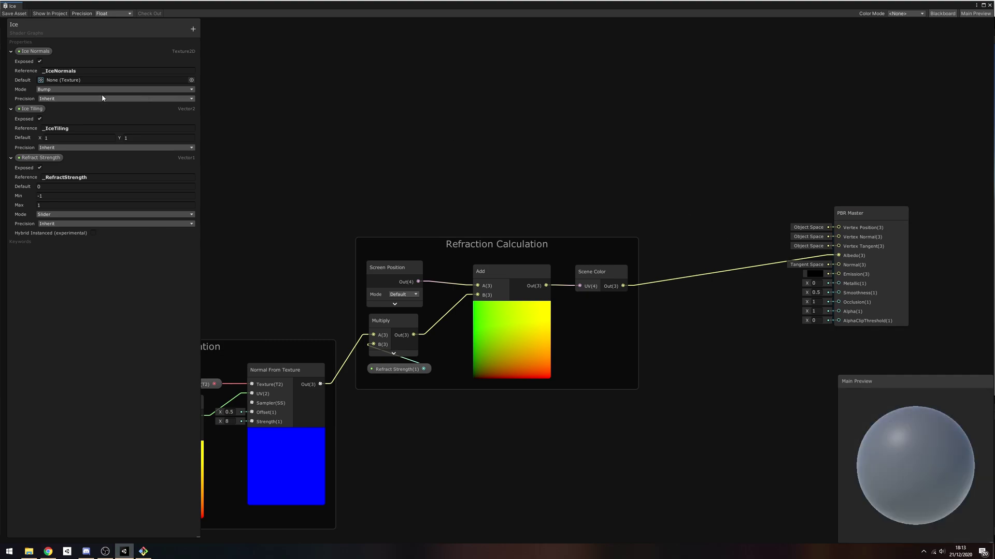
- Set Ice004_2K_Displacement as the default texture for Ice Normals
click(191, 80)
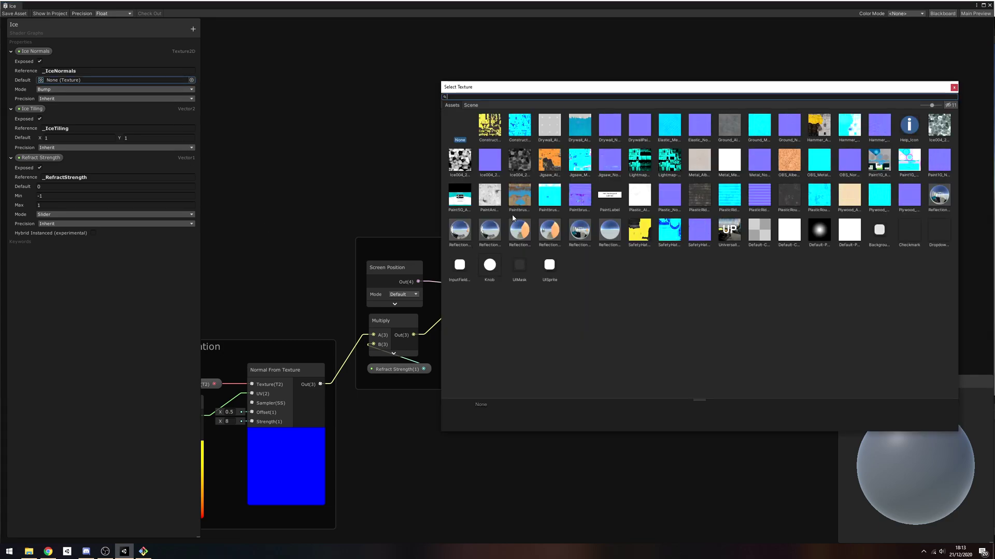
double_click(458, 162)
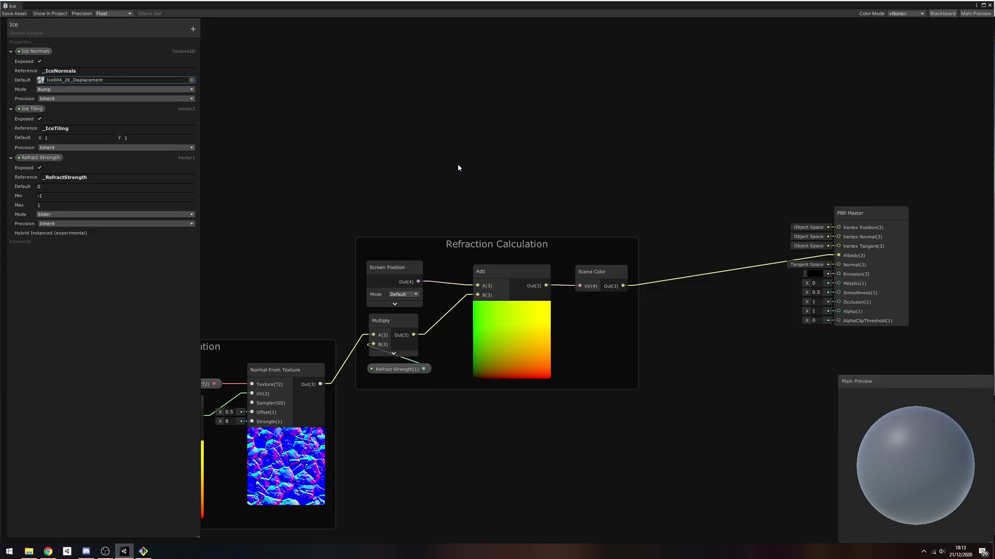
middle_drag(325, 280, 295, 266)
- Change the PBR Master node's Surface setting to Transparent
click(875, 175)
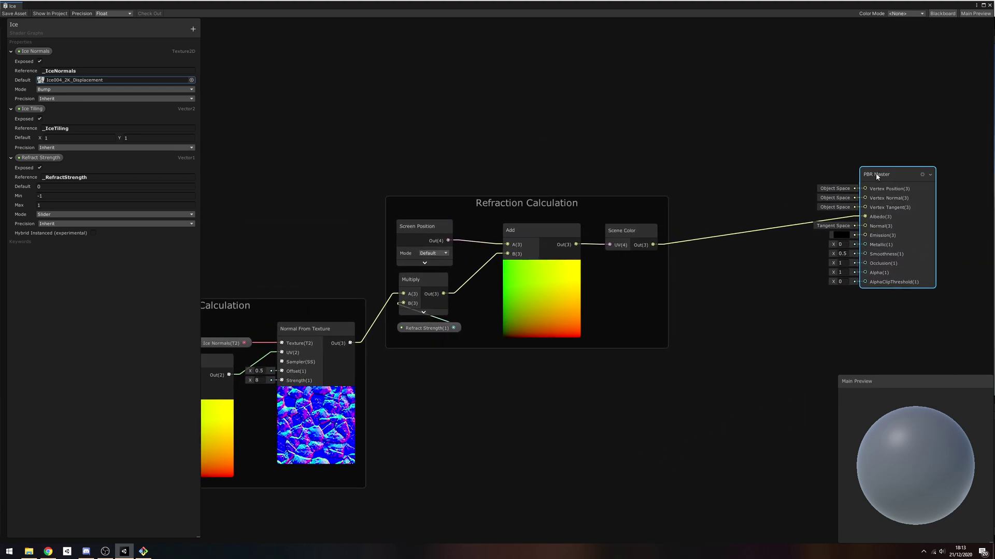
drag(876, 173, 816, 201)
click(803, 138)
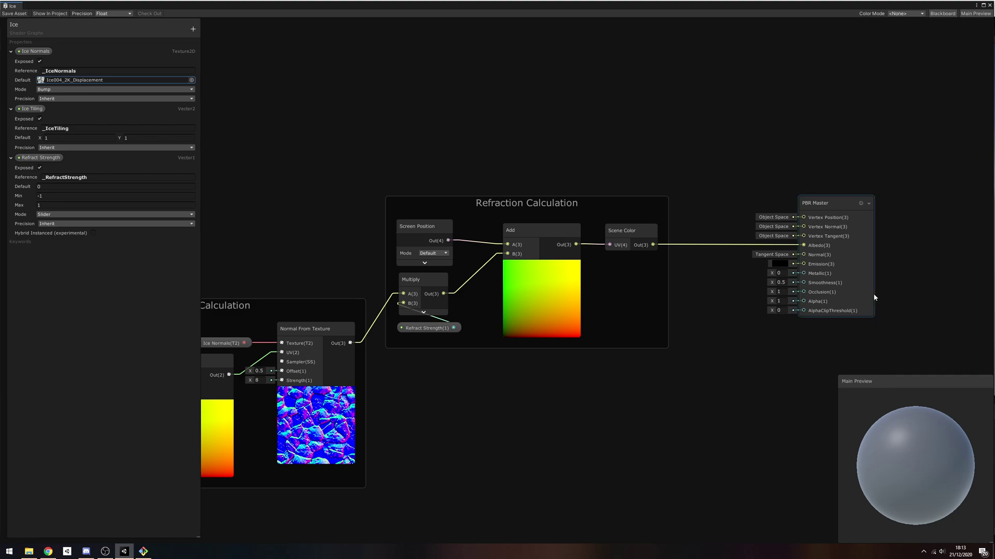
click(861, 203)
click(953, 238)
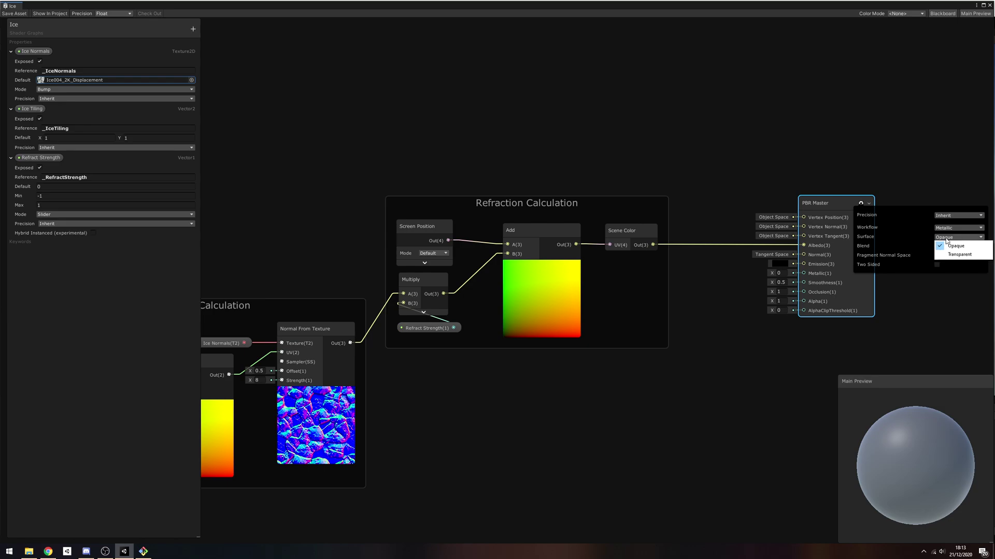
click(952, 255)
click(952, 255)
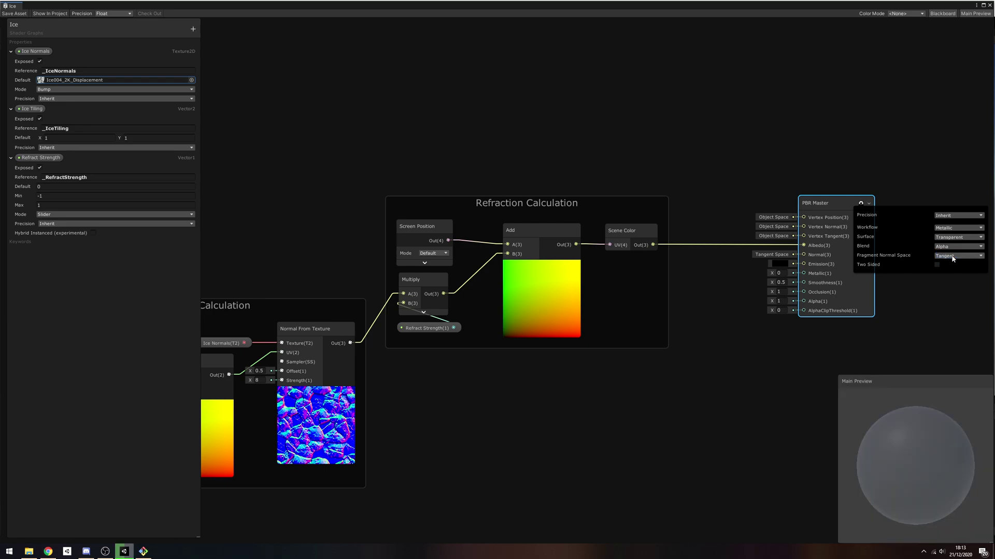
click(861, 204)
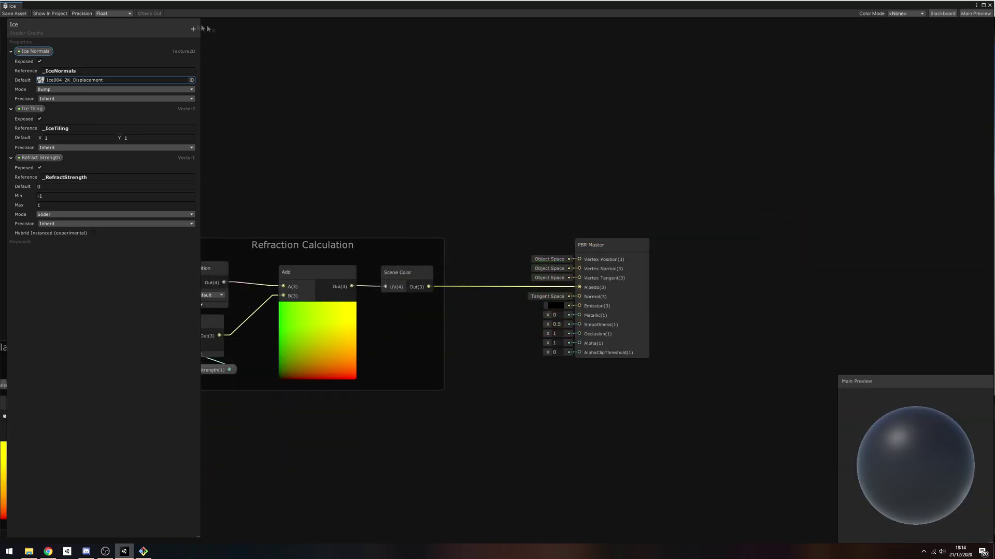
- Add an HDR Color property 'Ice Color' with reference _IceColor and a cyan default
click(193, 29)
click(223, 66)
text(Ice Color)
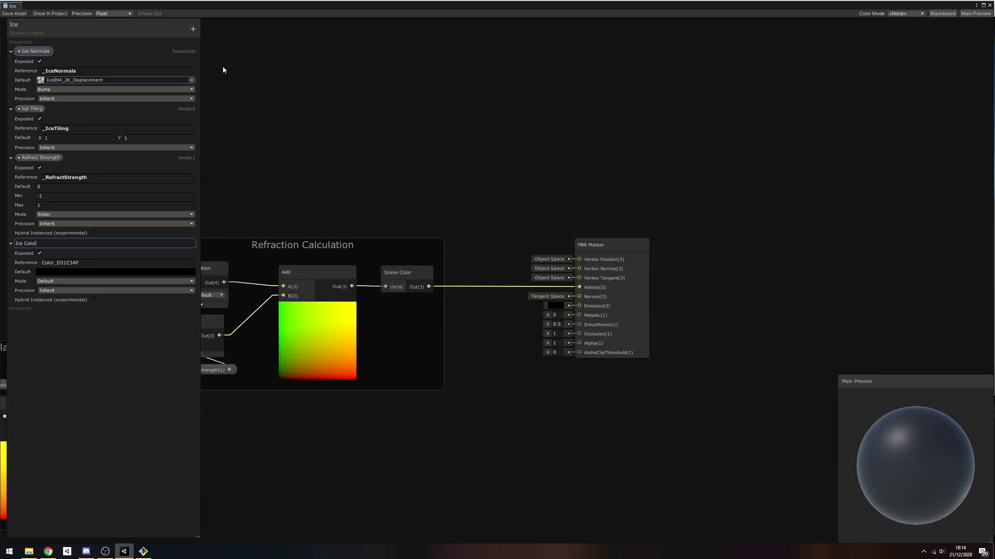
key(Return)
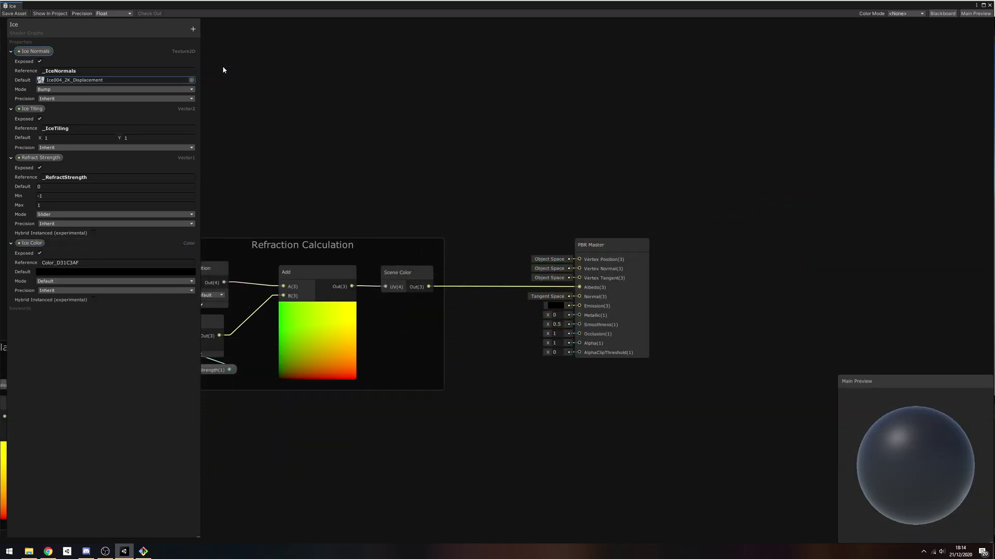
click(65, 262)
text(_IceColor)
click(62, 281)
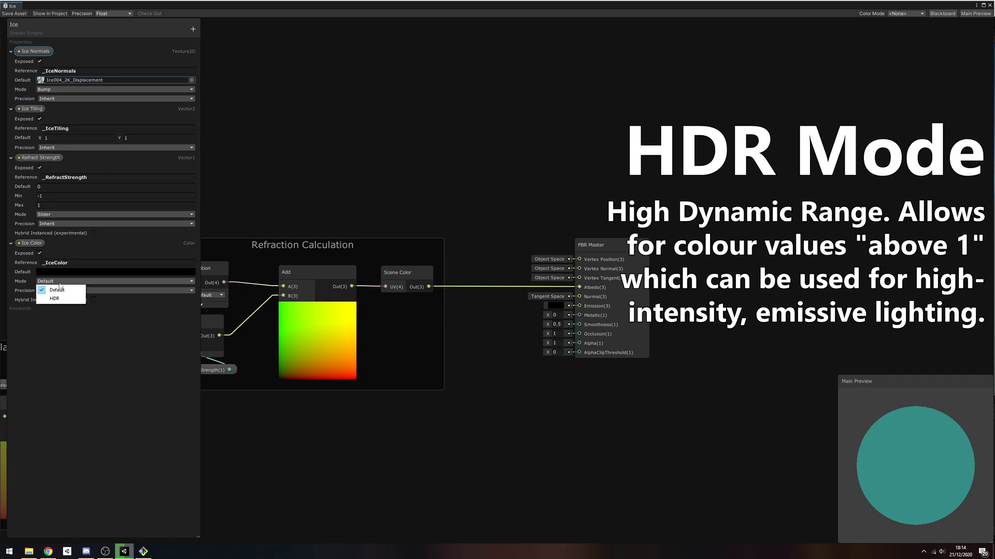
click(51, 296)
click(117, 272)
drag(321, 256, 359, 254)
click(358, 143)
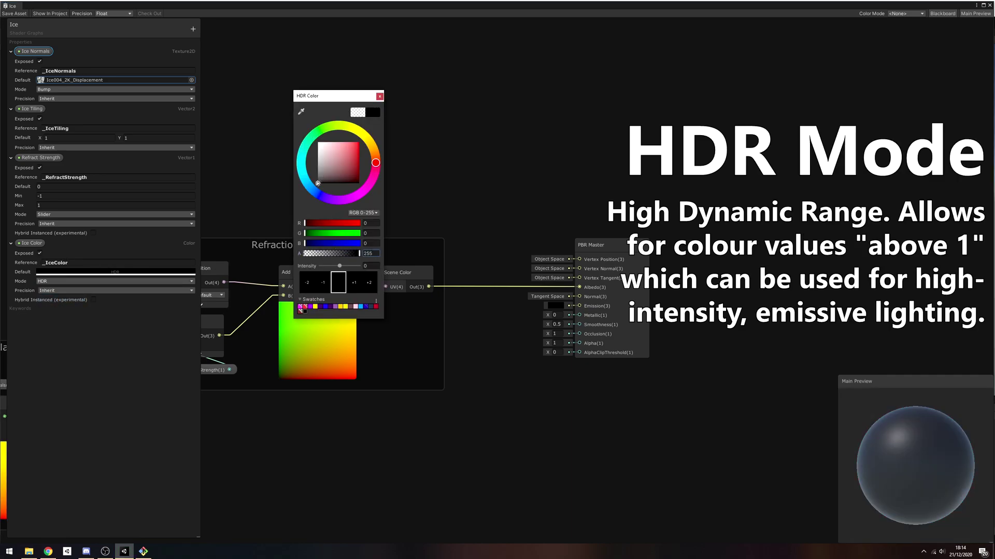
click(306, 182)
click(354, 282)
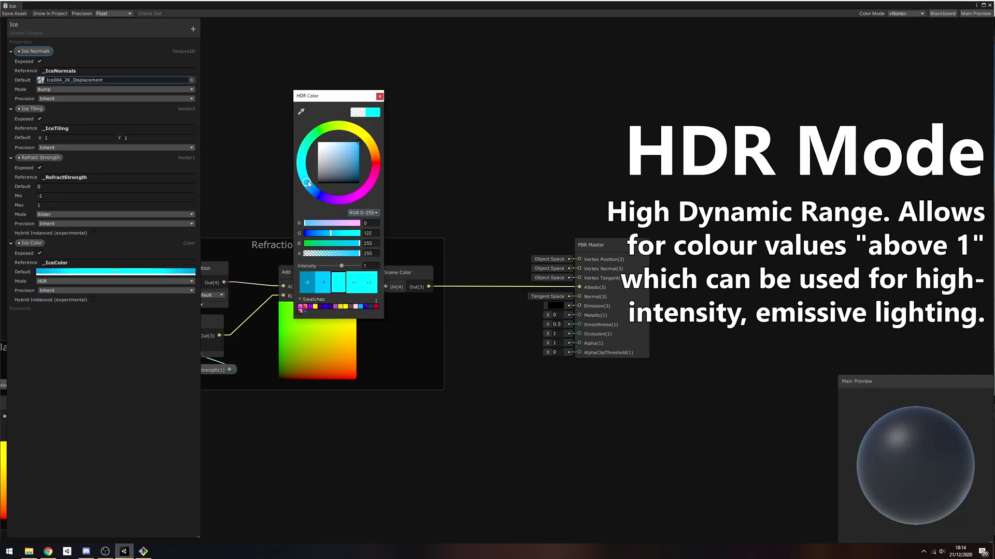
click(404, 279)
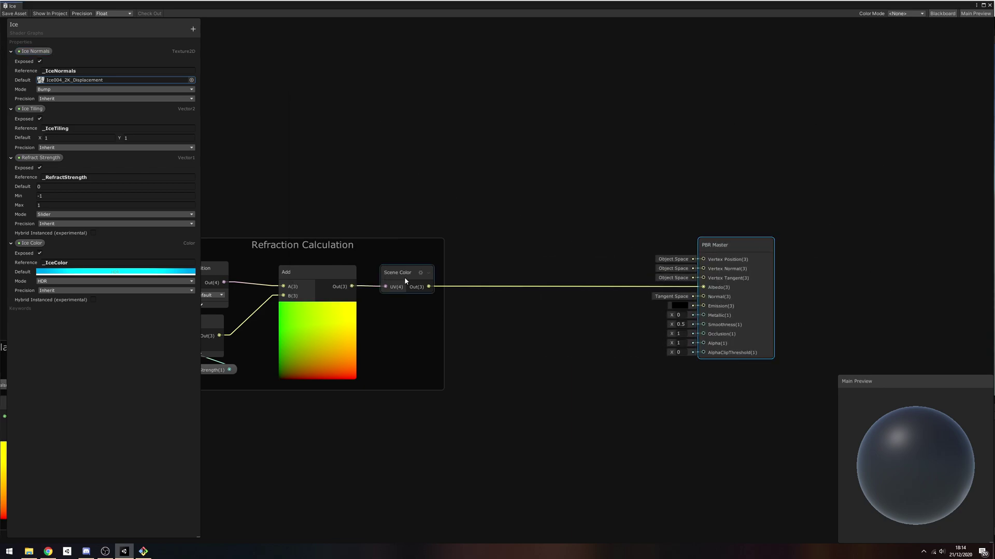
- Insert a Multiply node after Scene Color with Ice Color wired into input A
drag(428, 287, 501, 277)
text(multiply)
key(Return)
drag(31, 243, 703, 286)
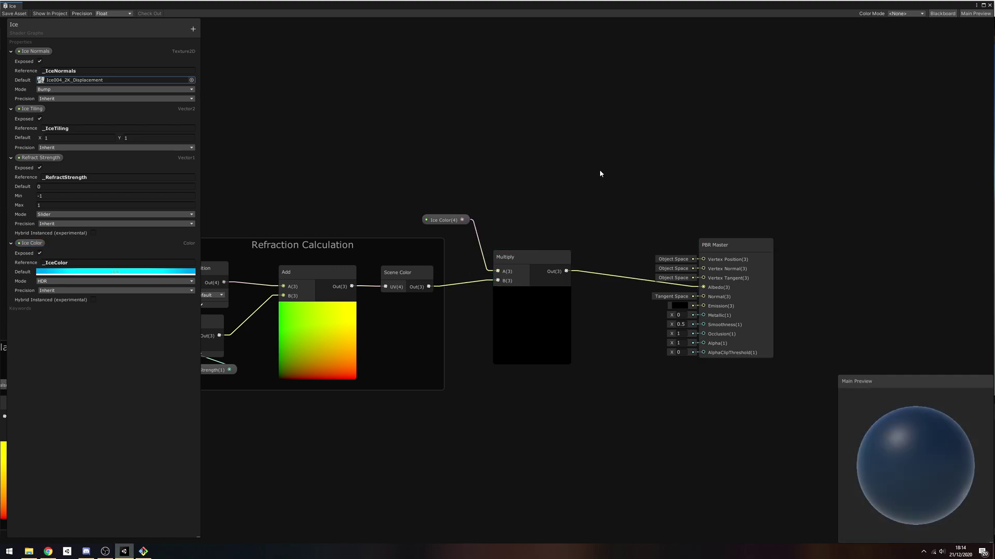
- Add a Vector1 slider property 'Fresnel Strength' ranging 0.001–1 with default 0.2
middle_drag(599, 170, 650, 249)
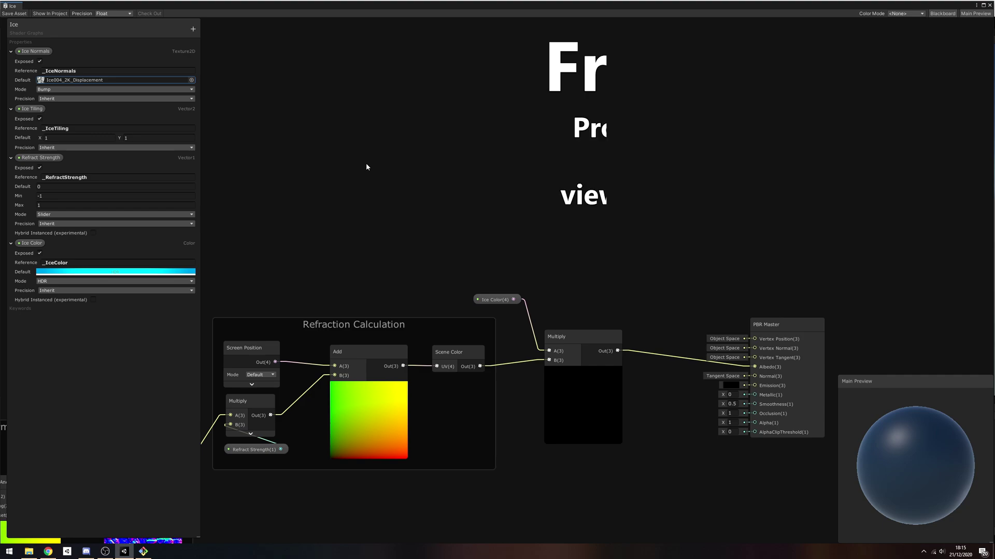
click(193, 29)
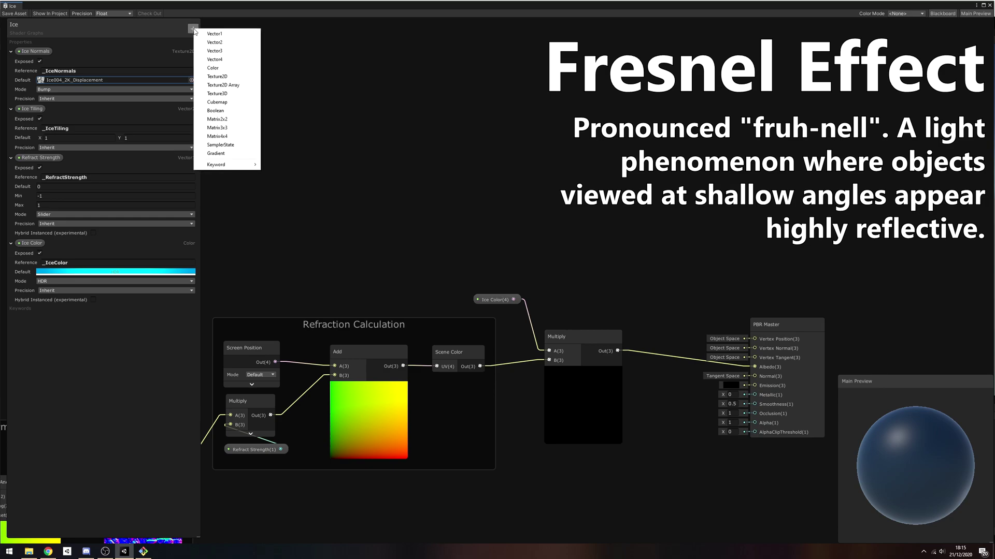
click(211, 34)
text(Fresnel Strength)
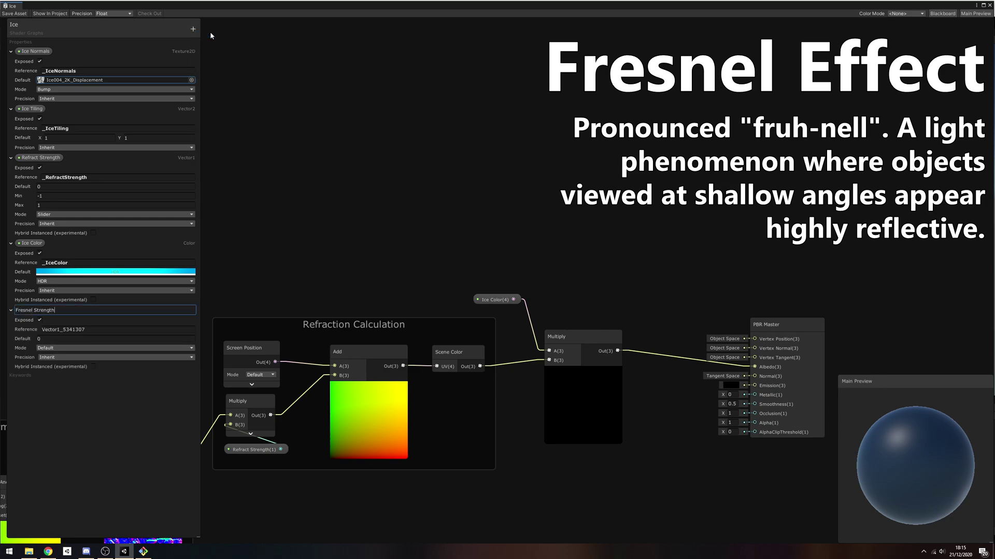
key(Return)
click(74, 330)
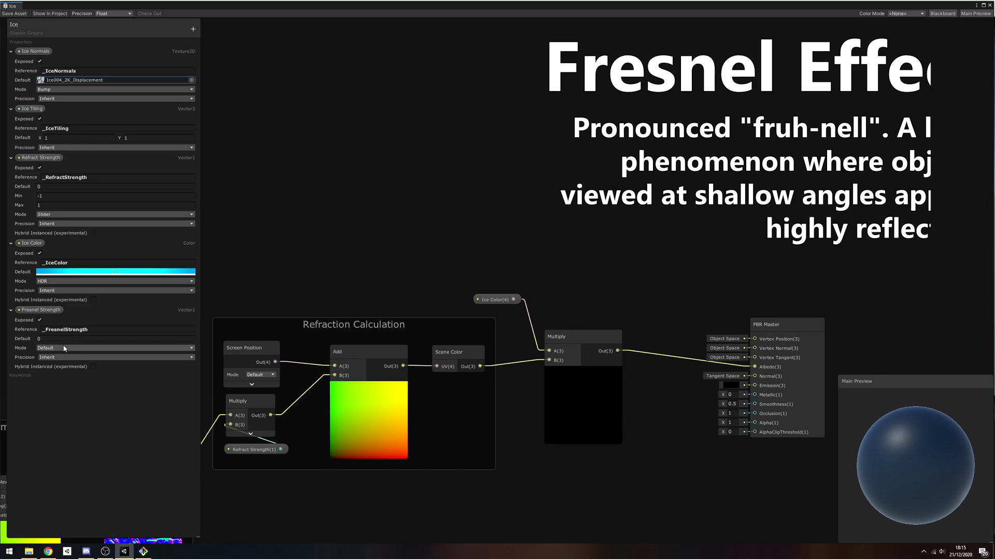
click(78, 348)
click(57, 361)
click(46, 348)
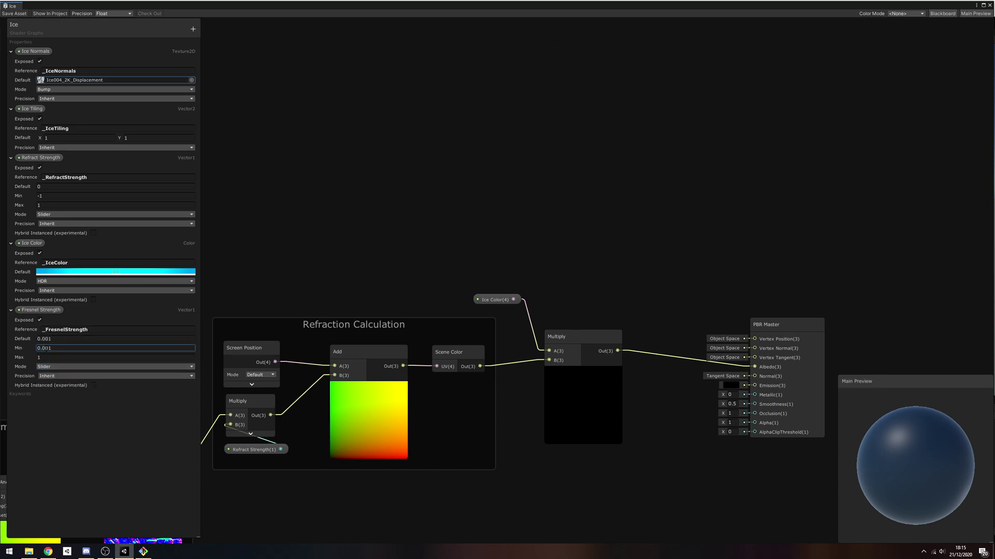
click(56, 339)
text(.2)
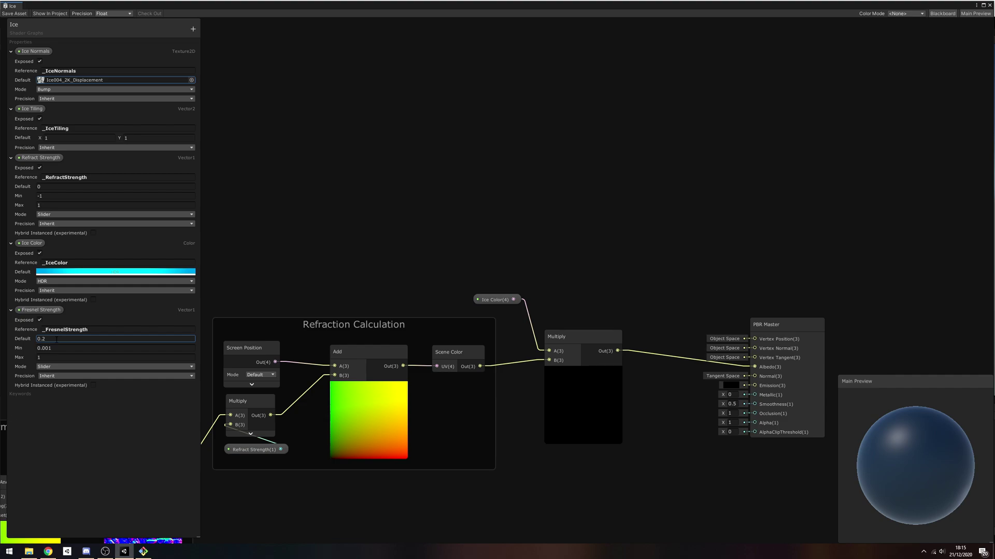
- Add a Fresnel Effect node powered by the Reciprocal of Fresnel Strength
drag(335, 162, 386, 193)
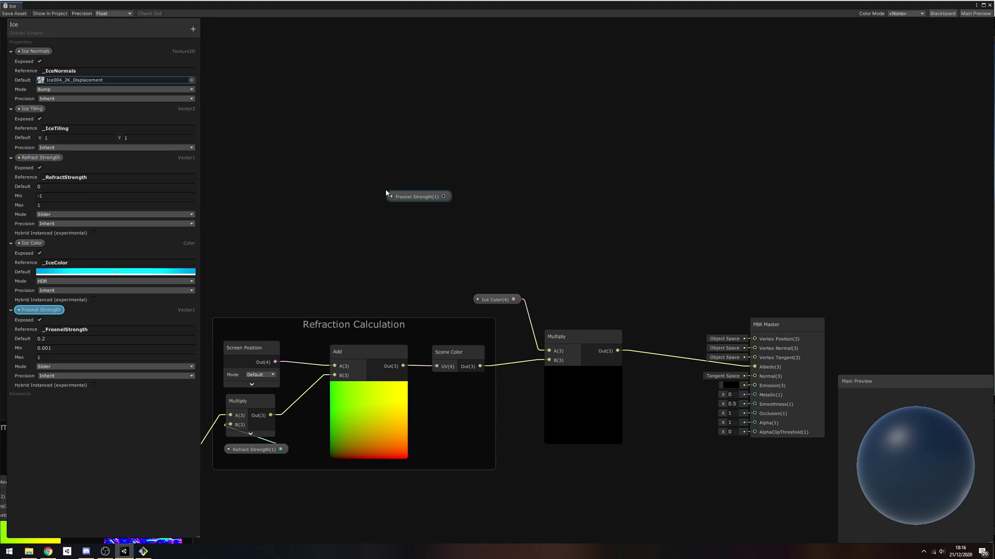
drag(392, 196, 295, 227)
right_click(451, 166)
click(459, 167)
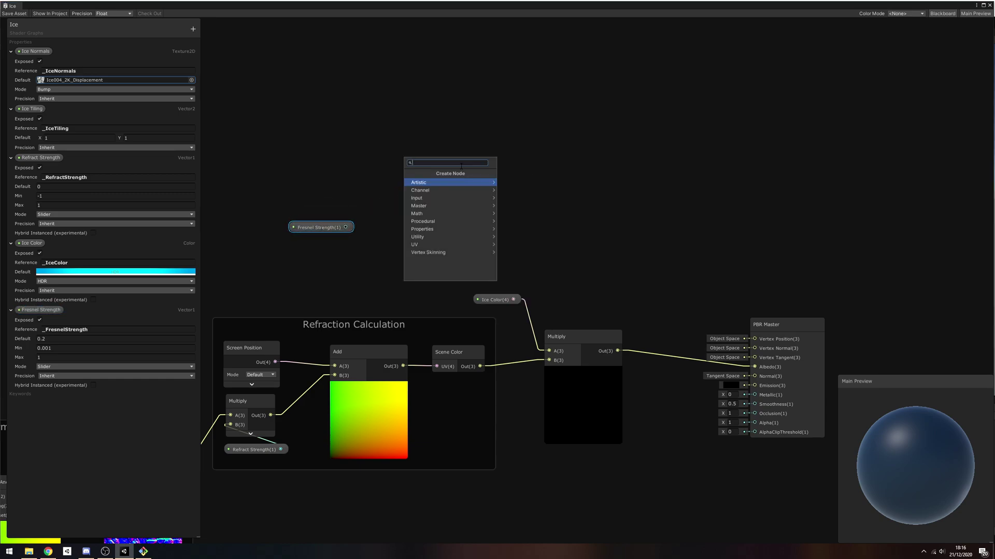
text(fresnel)
click(462, 183)
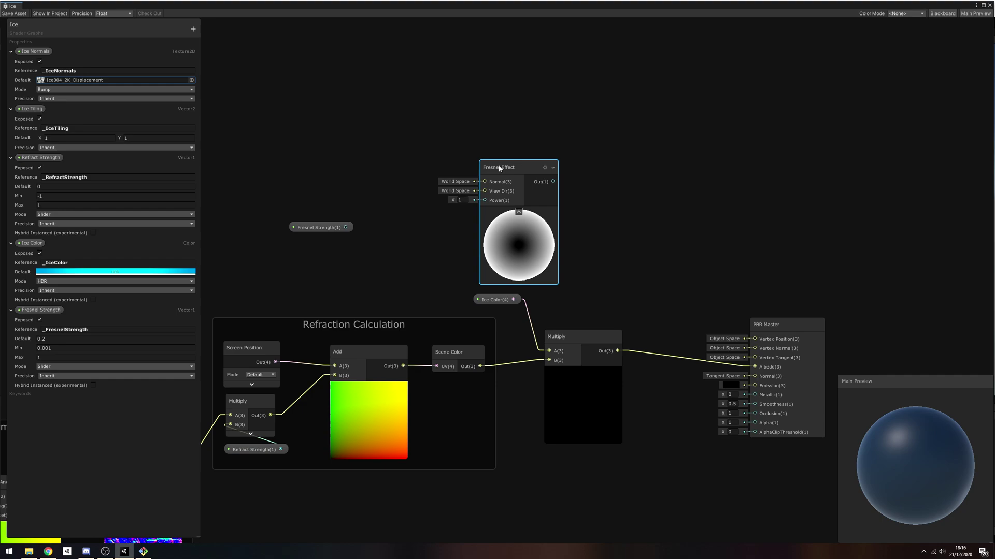
click(318, 228)
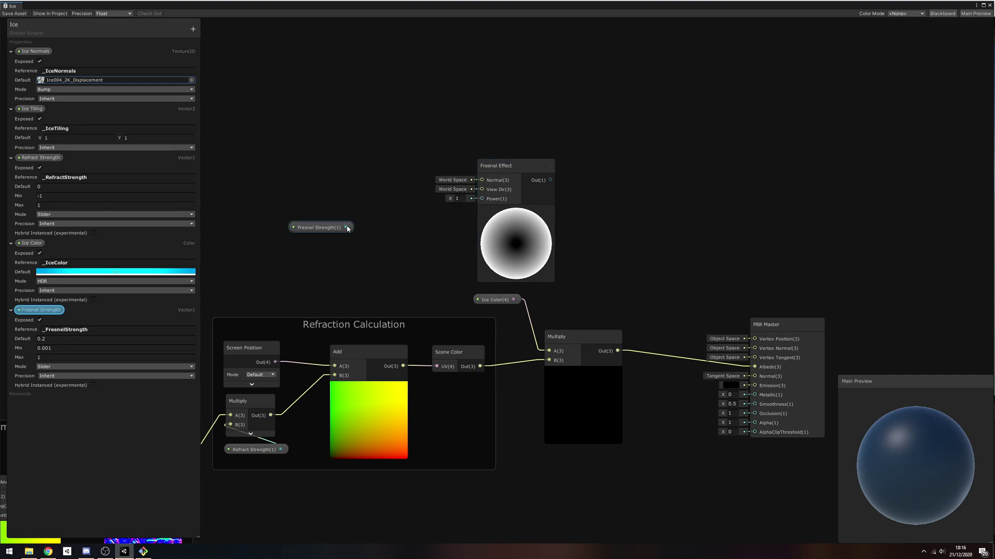
drag(346, 227, 372, 226)
text(rec)
key(Return)
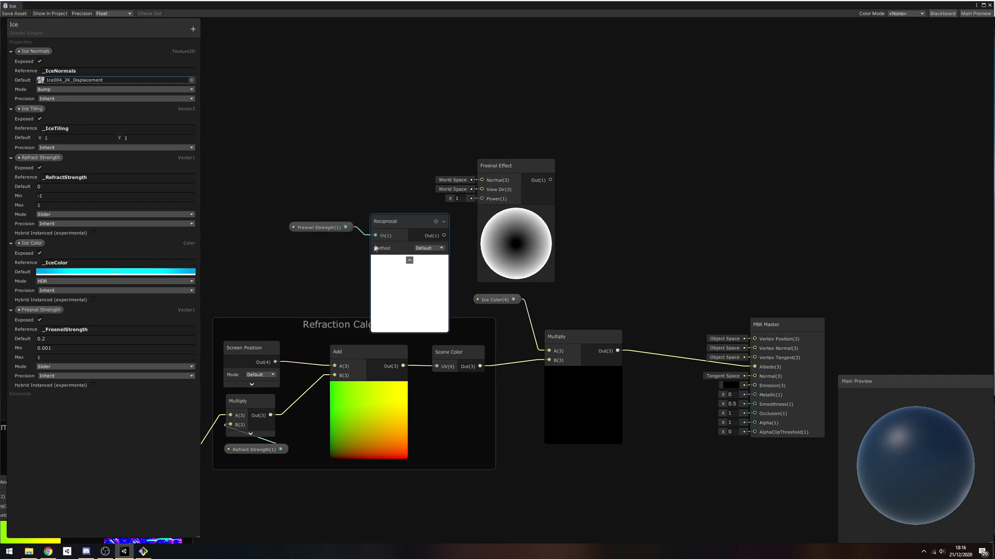
click(406, 255)
drag(416, 230, 482, 198)
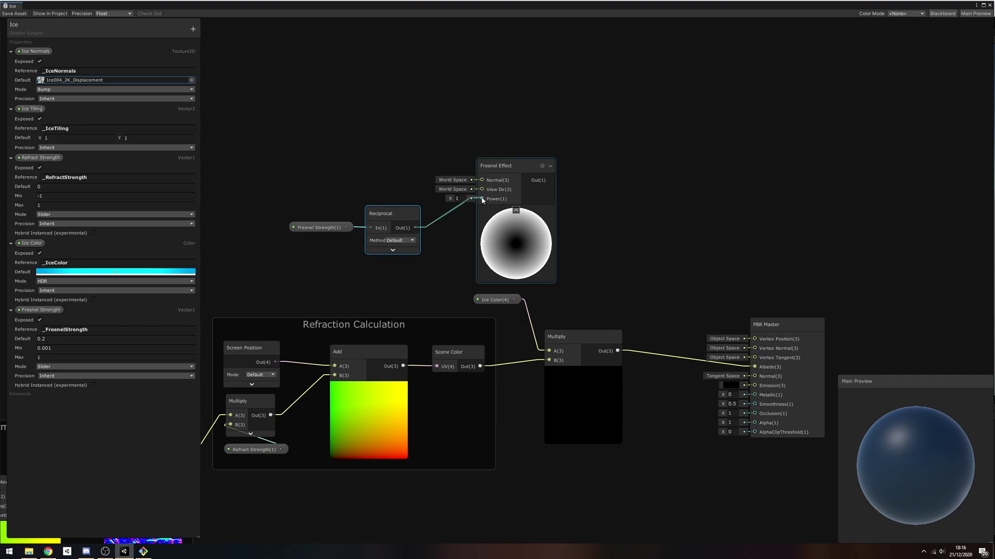
drag(275, 188, 400, 191)
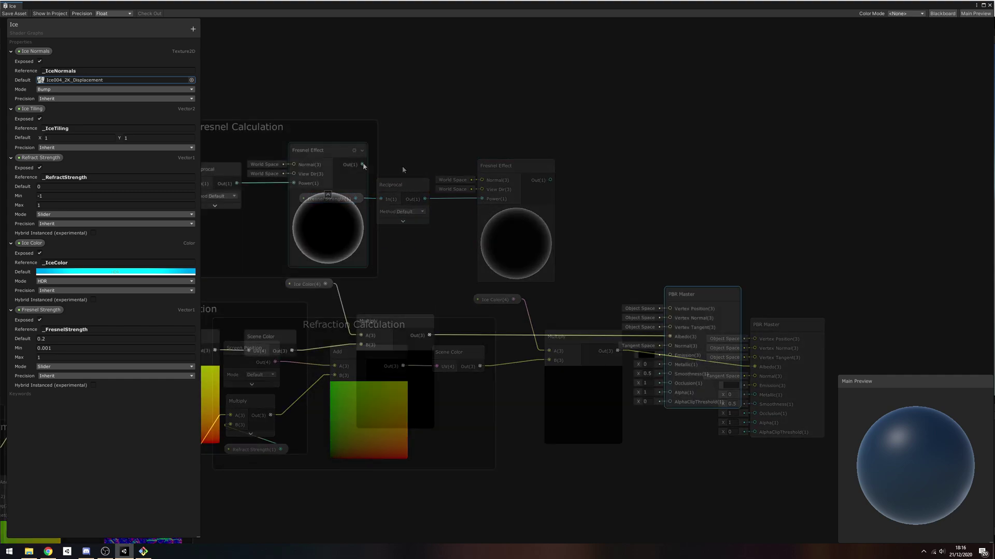
- Add the Fresnel rim to the tinted refraction Multiply and feed the sum into Albedo
drag(362, 164, 515, 254)
text(add)
key(Return)
drag(429, 336, 513, 324)
drag(571, 336, 674, 340)
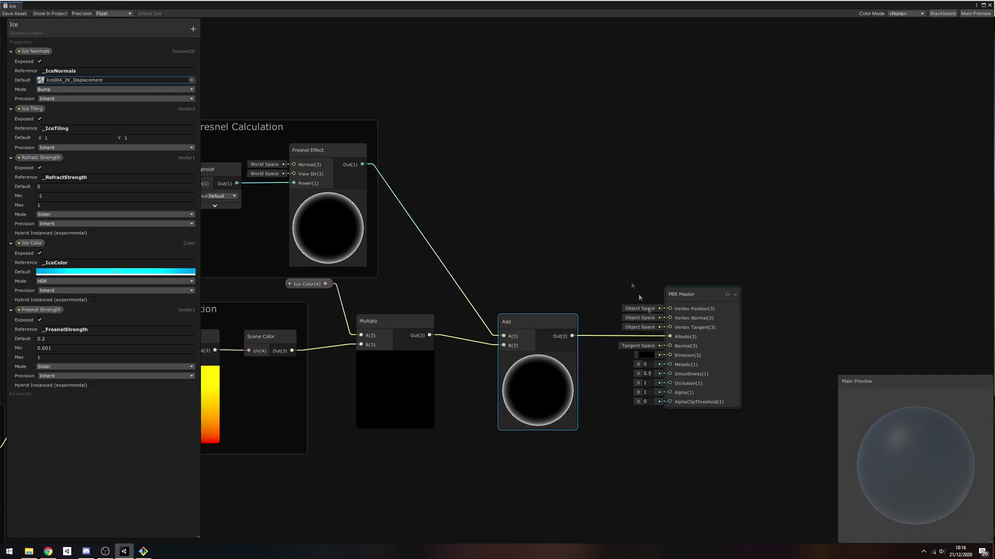
click(601, 243)
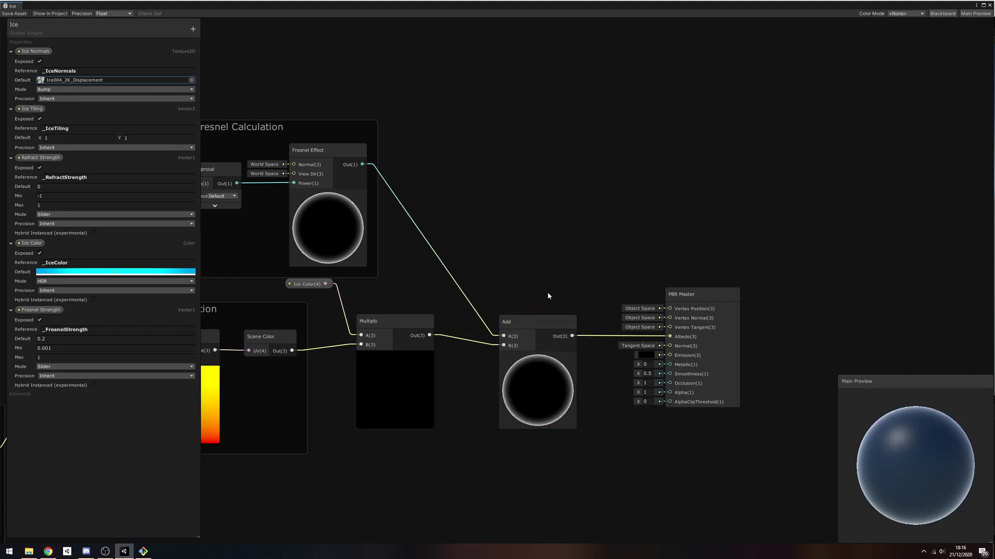
- Route the Normal From Texture output through a new Preview node into the PBR Master's Normal input
middle_drag(547, 291, 833, 94)
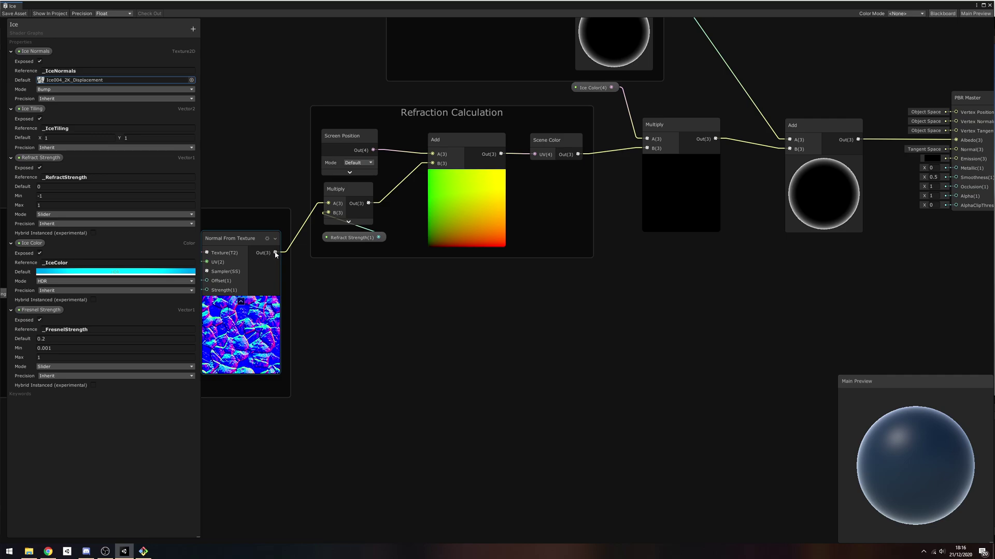
drag(276, 253, 698, 289)
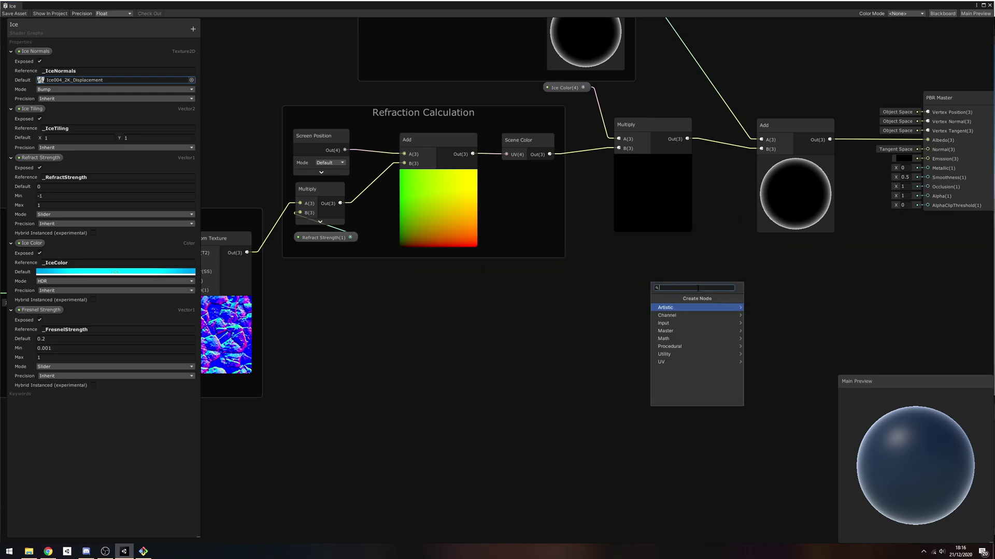
text(pre)
click(682, 310)
drag(714, 281, 927, 149)
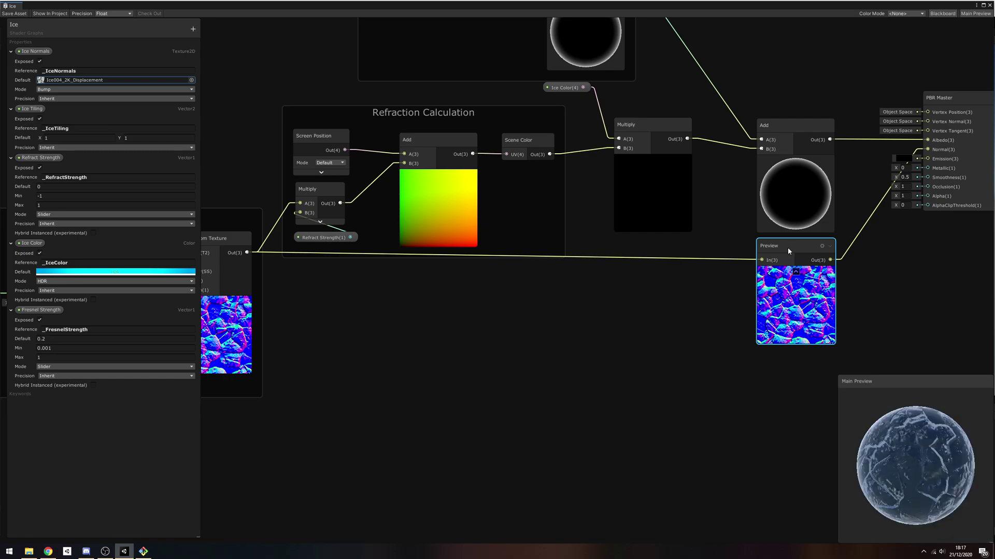
click(891, 285)
drag(948, 488, 916, 495)
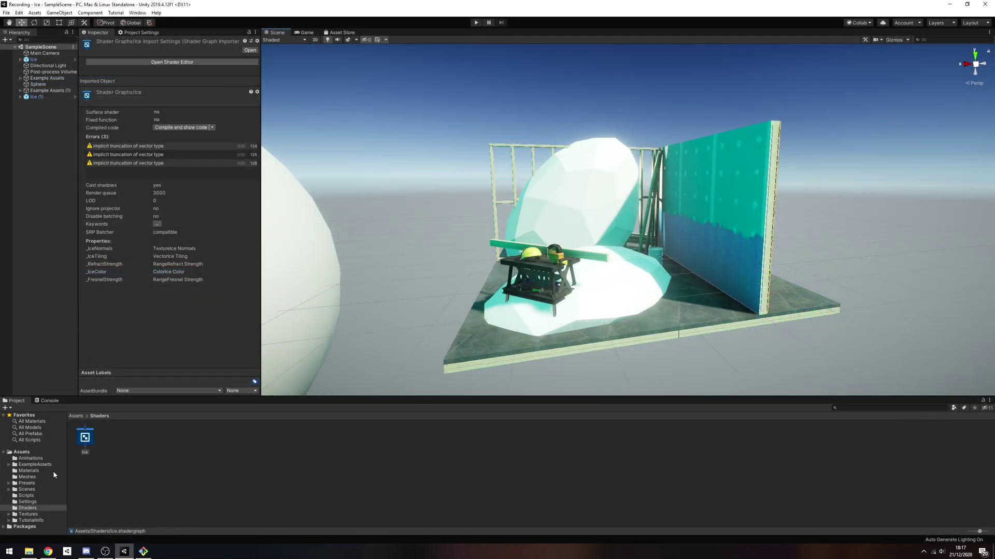
- Switch the Materials > Ice material's shader to Shader Graphs > Ice with Refract Strength 0.02
click(39, 470)
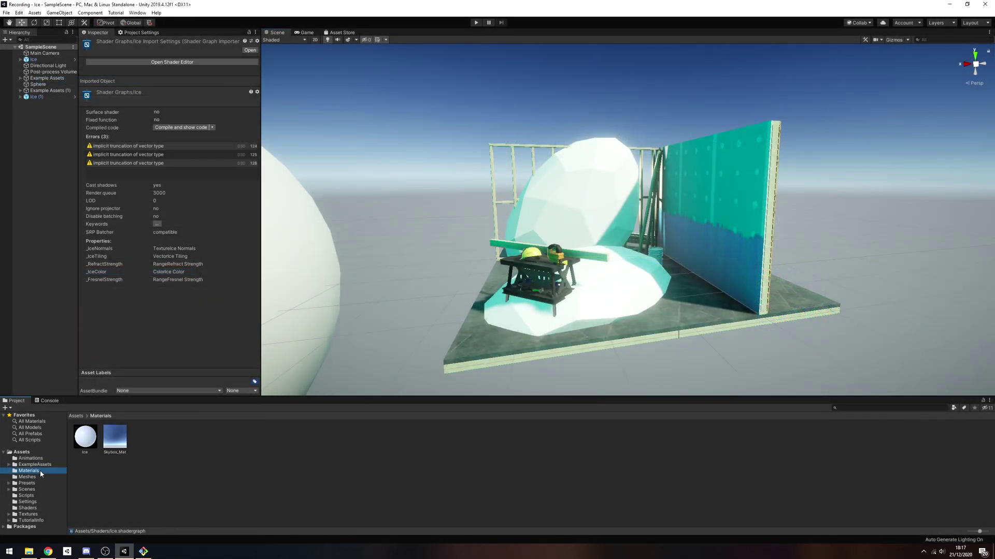
click(86, 437)
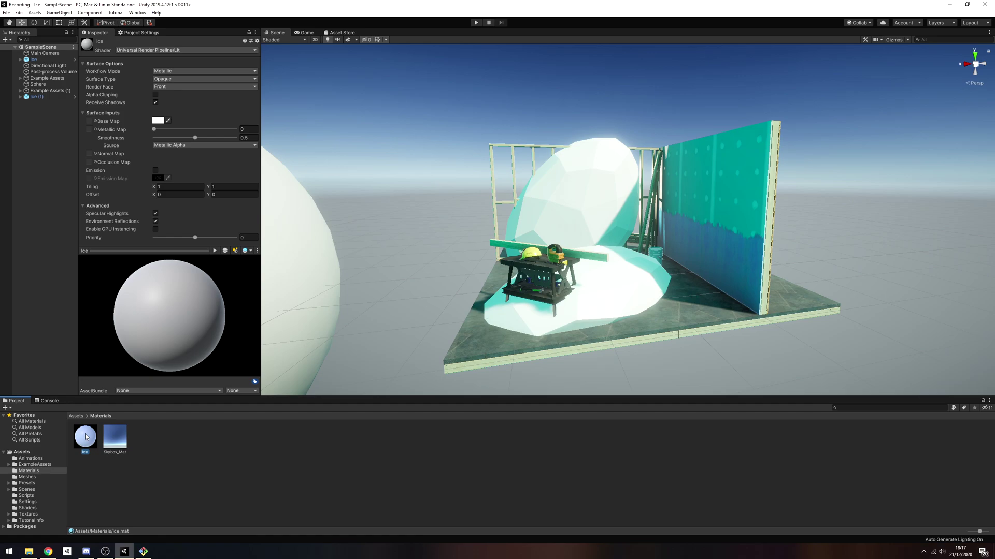
click(153, 50)
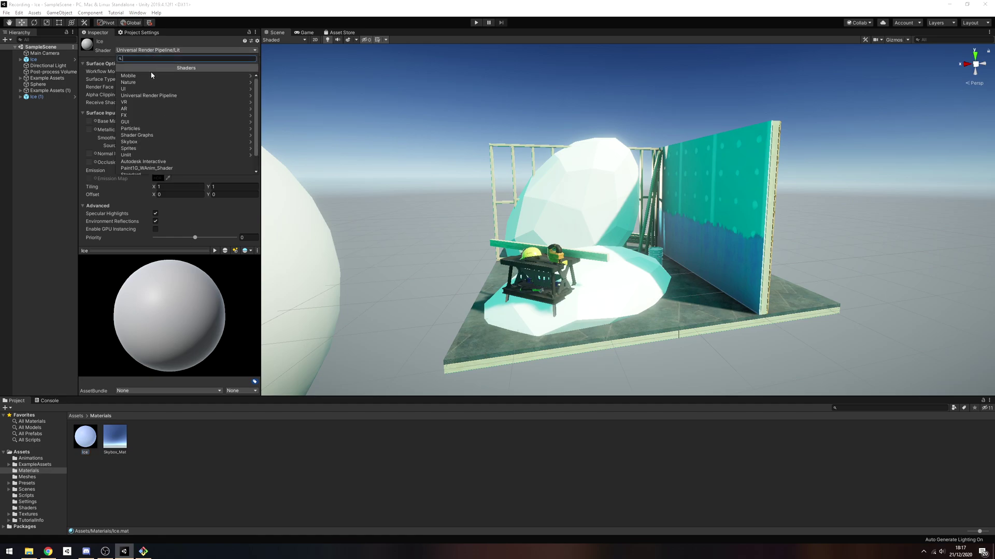
click(137, 135)
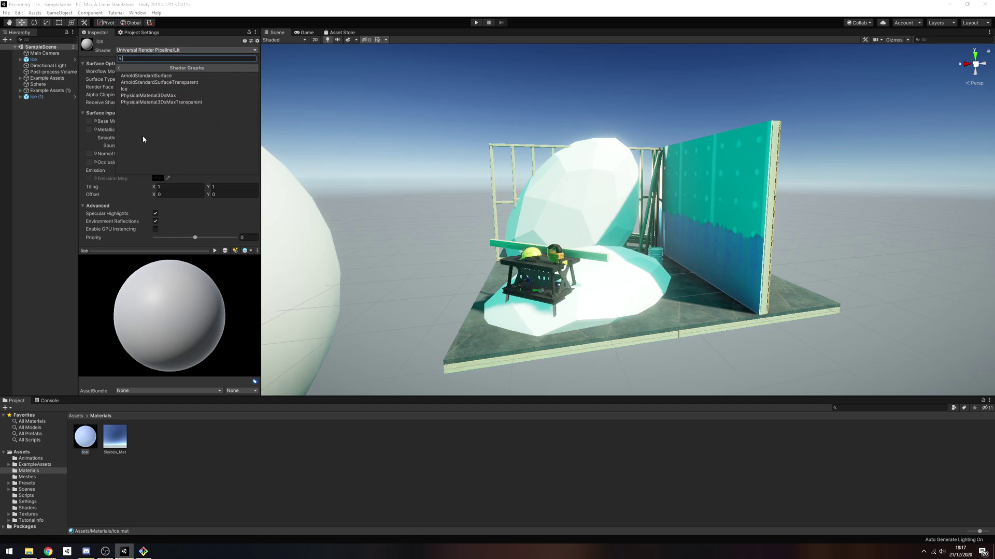
click(127, 89)
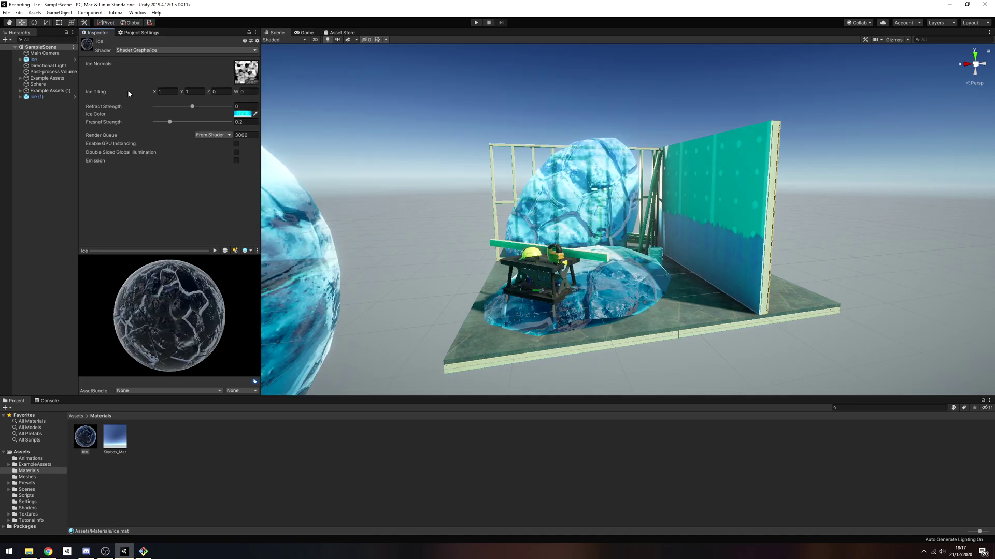
right_drag(601, 176, 516, 196)
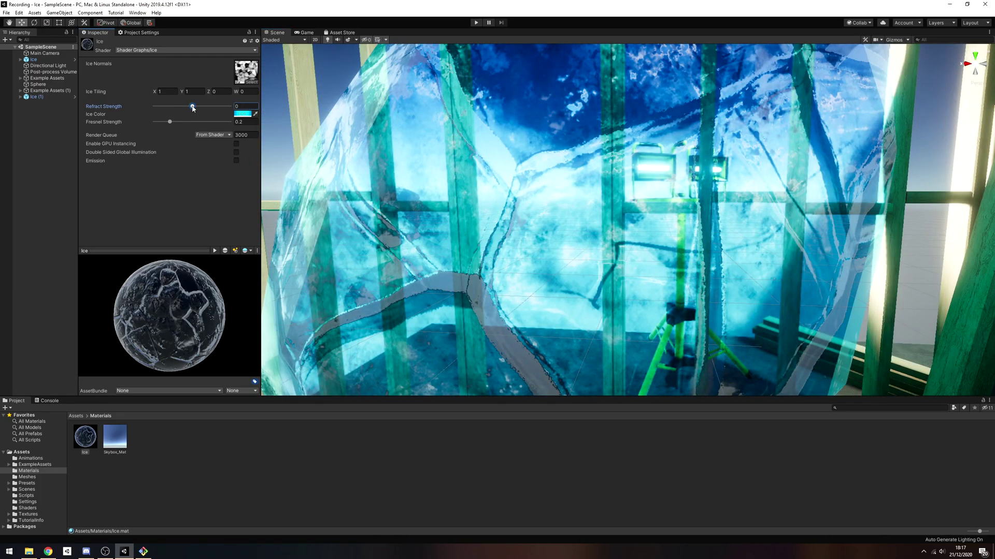
drag(193, 108, 193, 109)
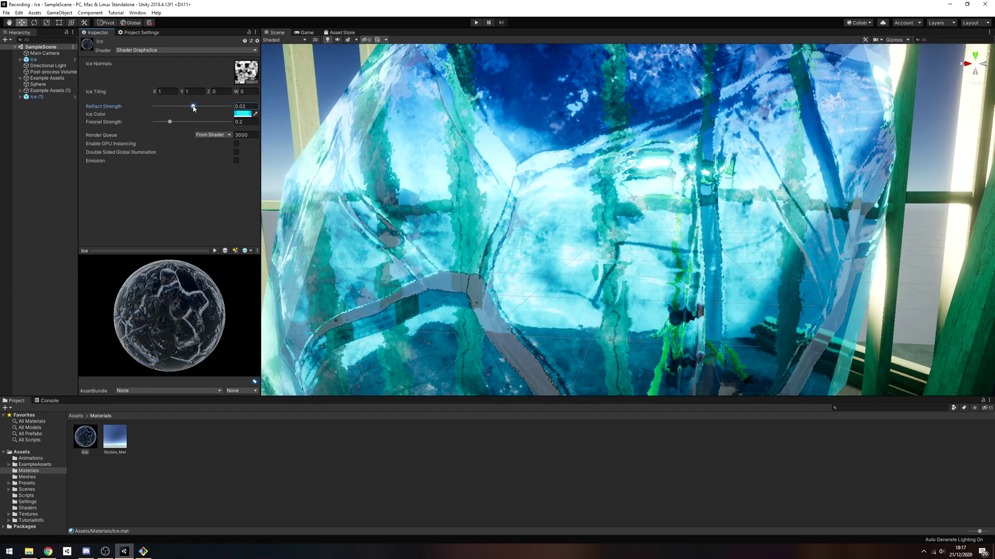